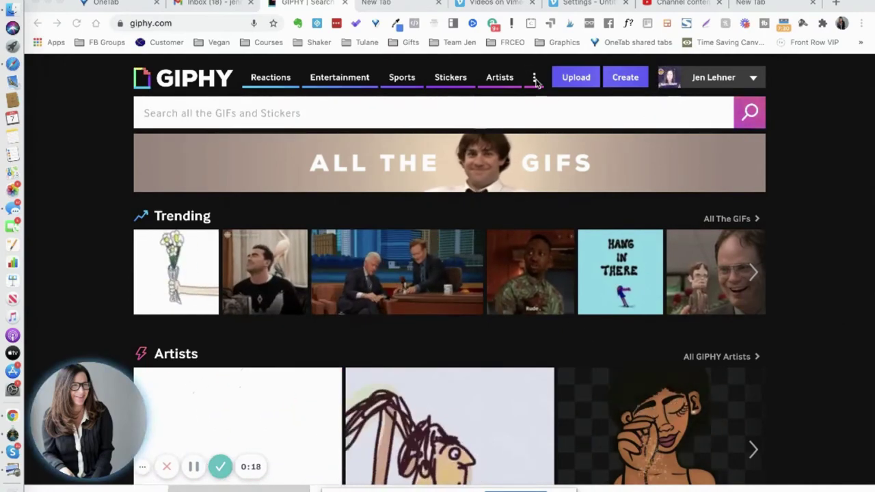
Step: Open GIPHY's extra menu showing the Categories, Stickers, Apps and About links
mouse_move(534, 80)
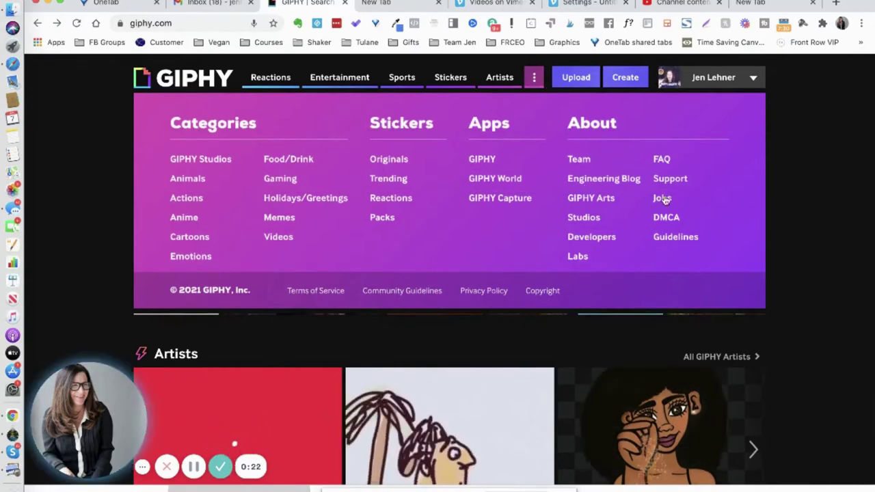
Step: Open GIPHY Support's Brands and Artists topics and read 'Apply For A Brand Channel'
left_click(661, 160)
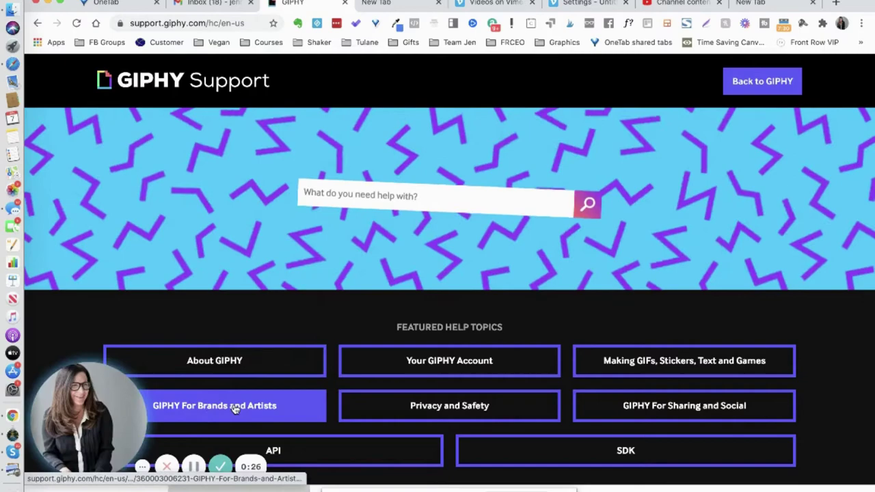
left_click(234, 408)
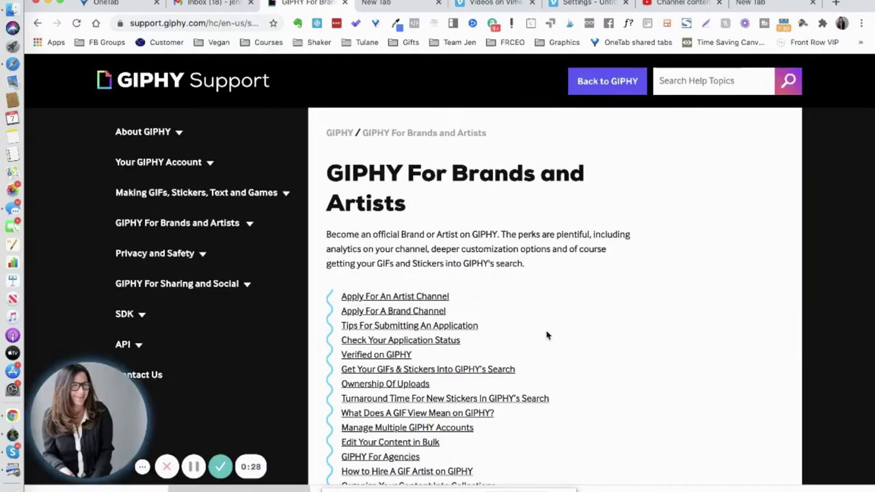
scroll(545, 336, "down", 1)
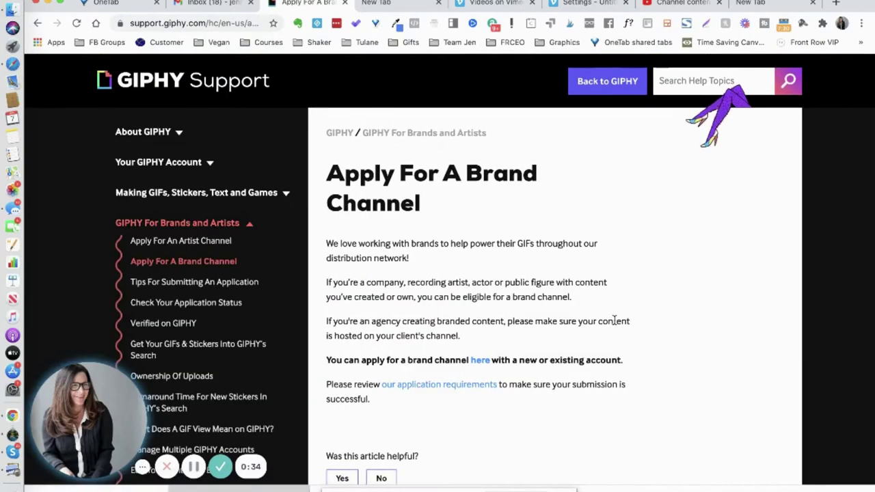
scroll(614, 320, "down", 1)
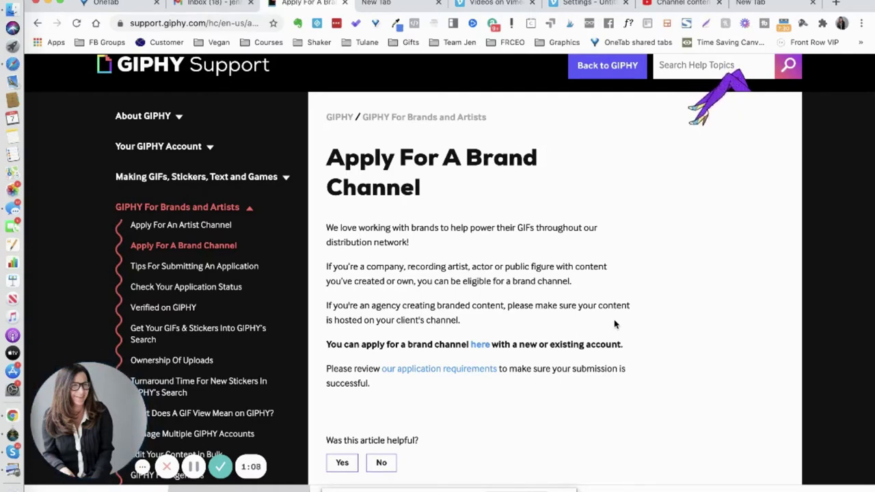
scroll(588, 277, "up", 1)
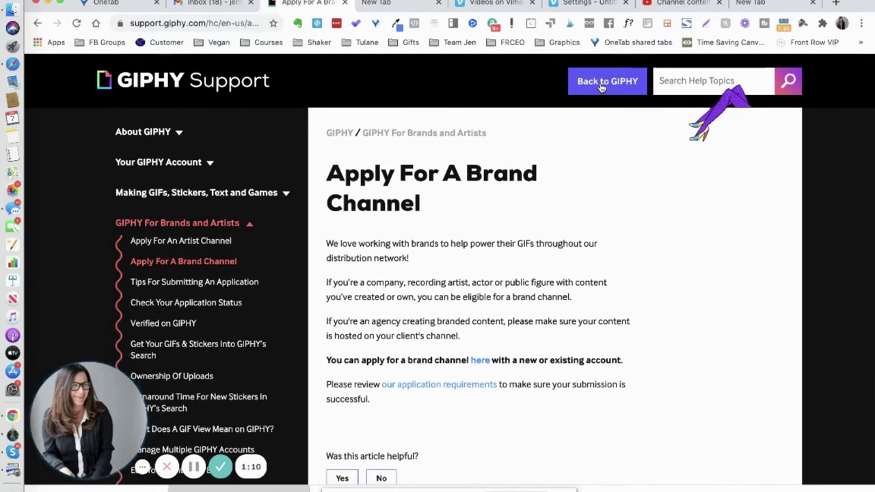
Step: Go back to GIPHY's Create page and paste a Vimeo video link into the Any URL field
left_click(601, 85)
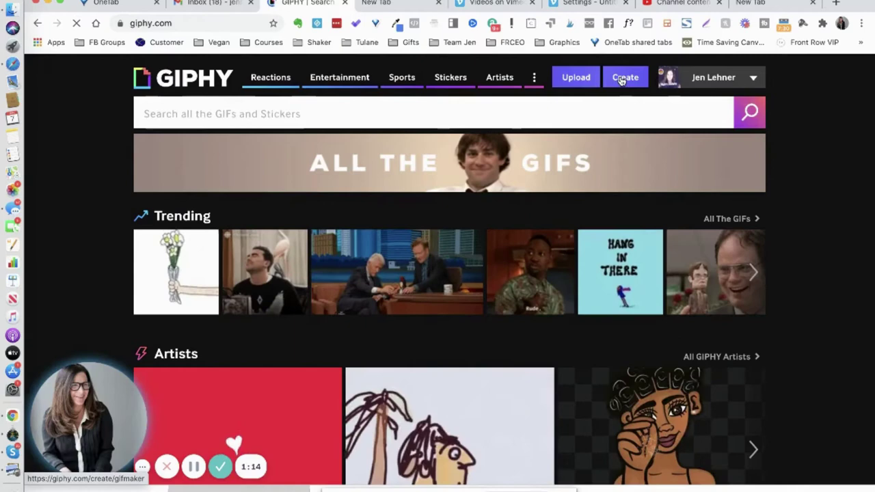
left_click(625, 81)
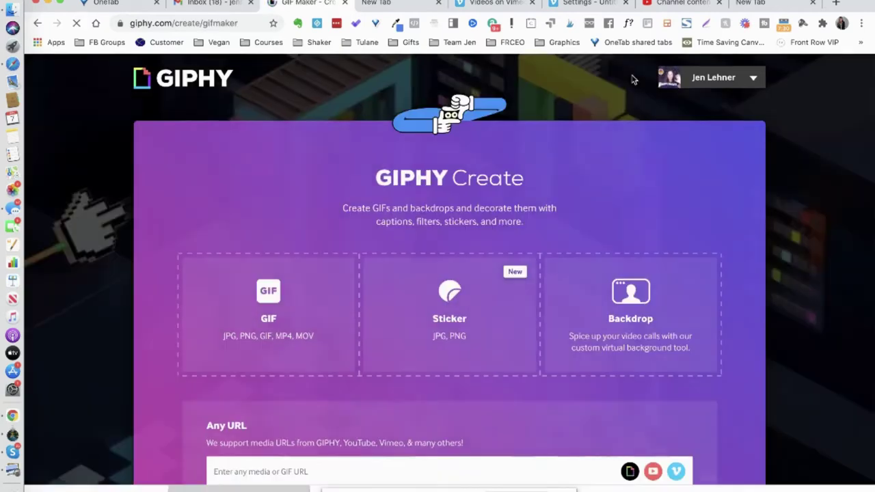
scroll(678, 193, "down", 1)
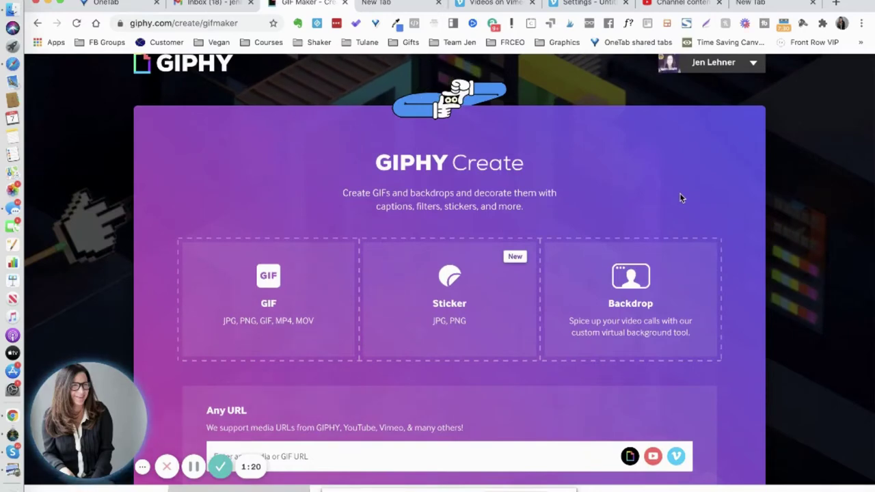
scroll(696, 195, "down", 3)
scroll(697, 195, "down", 2)
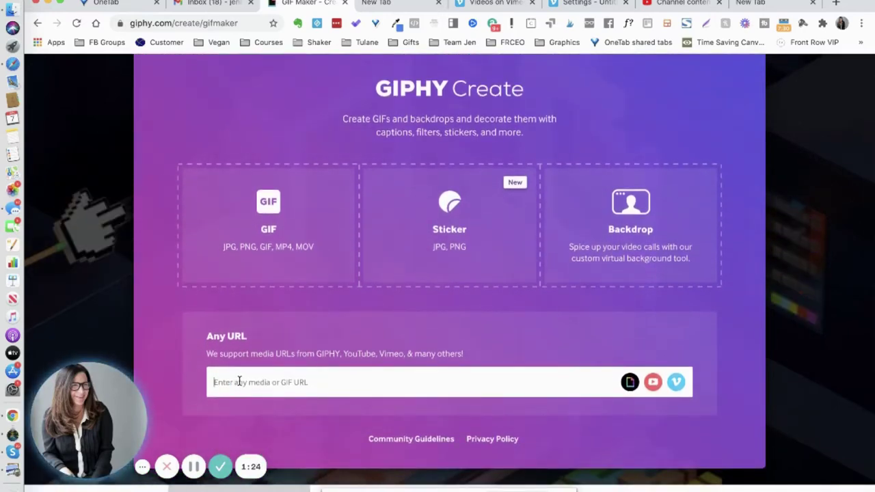
key("super+space")
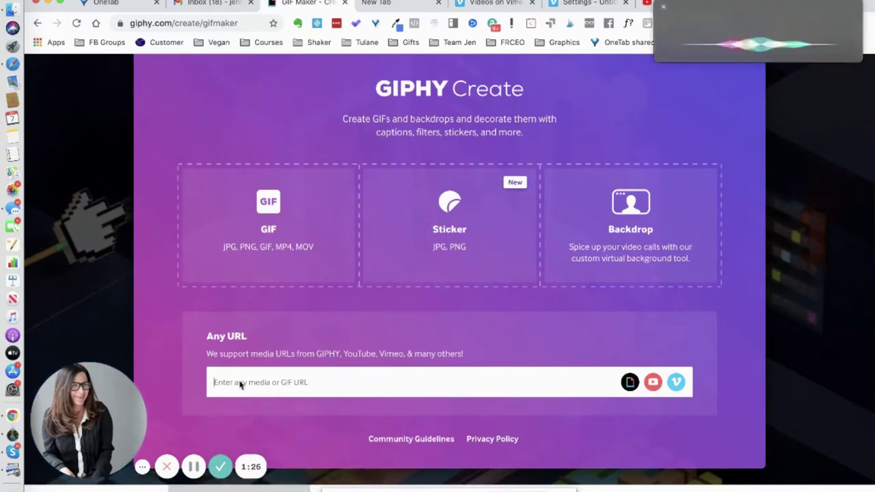
left_click(663, 8)
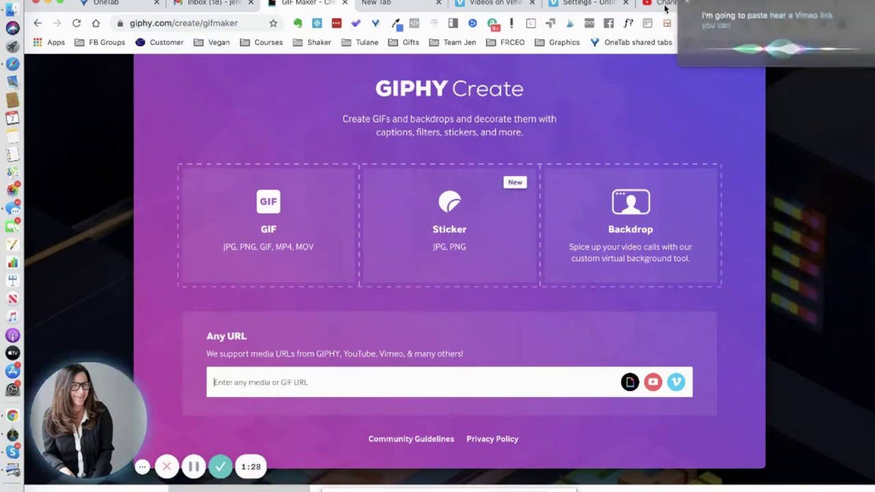
left_click(267, 386)
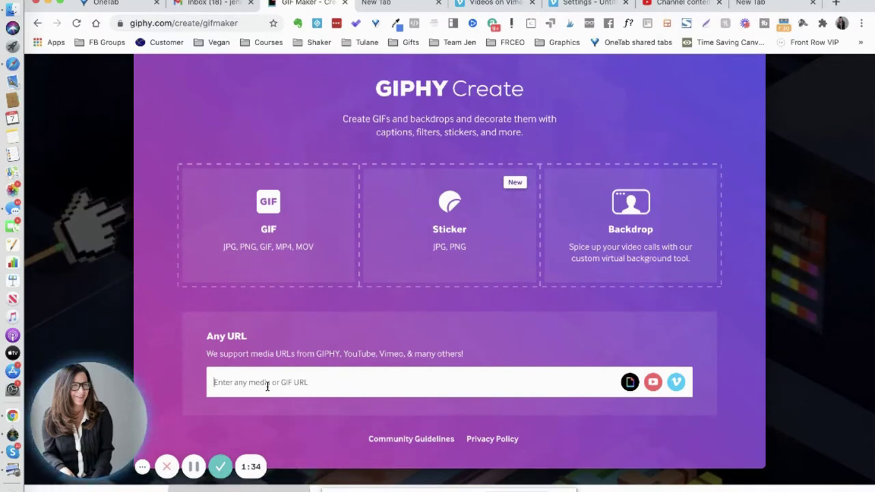
type("https://vimeo.com/317700492")
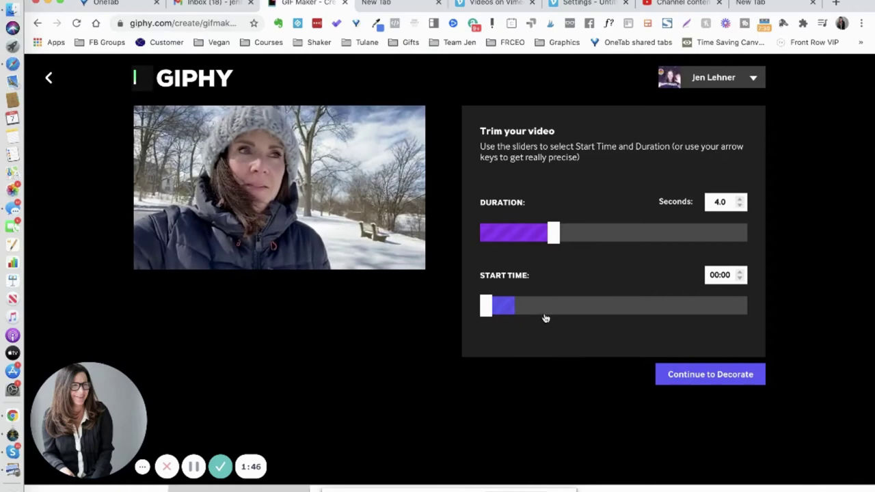
Step: Set the GIF's start point with the Start Time slider, keeping a 4.0-second duration
mouse_move(486, 308)
left_mouse_down()
mouse_move(587, 316)
mouse_move(609, 309)
mouse_move(485, 322)
left_mouse_up()
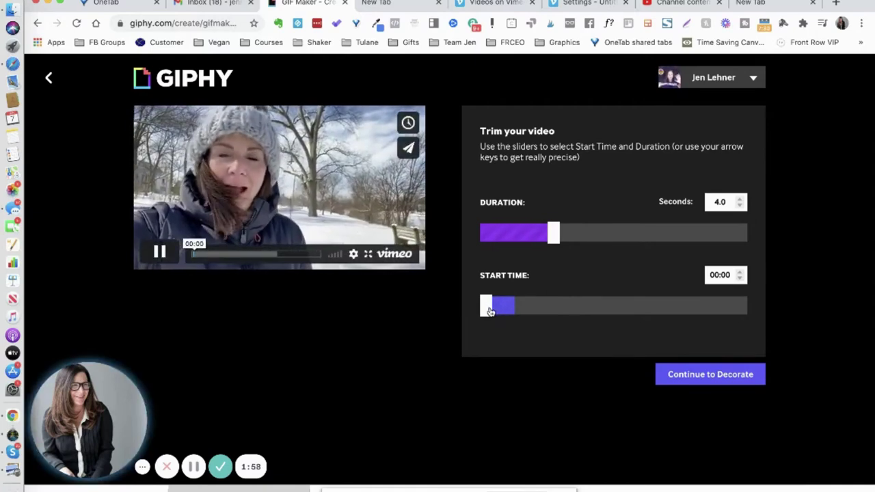
Step: On the decorate screen, enter the caption 'CLEVELAND IS COLD'
left_click(687, 376)
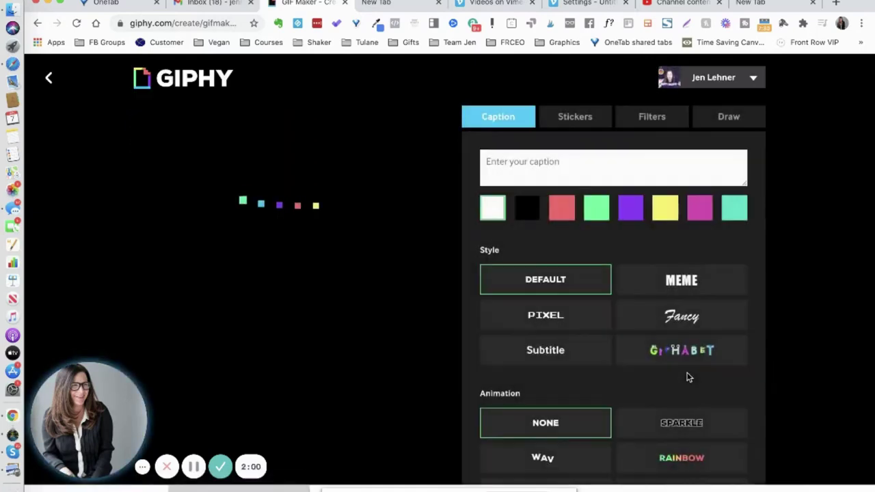
left_click(523, 164)
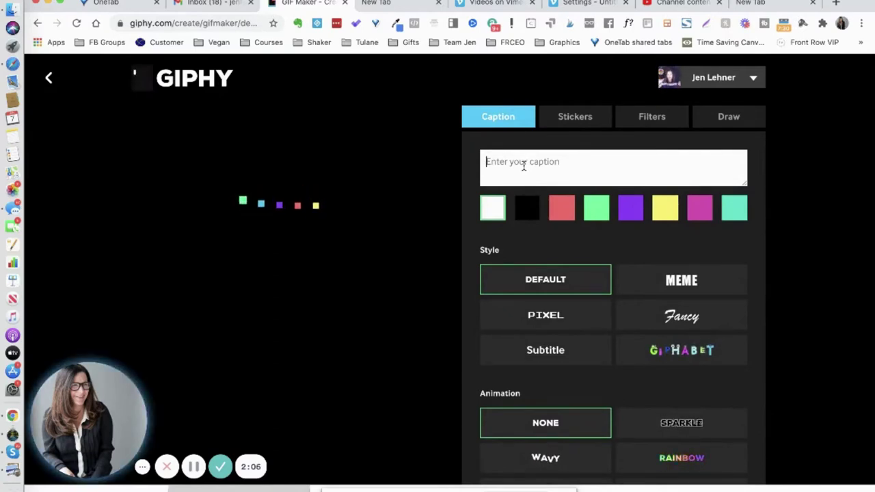
type("C")
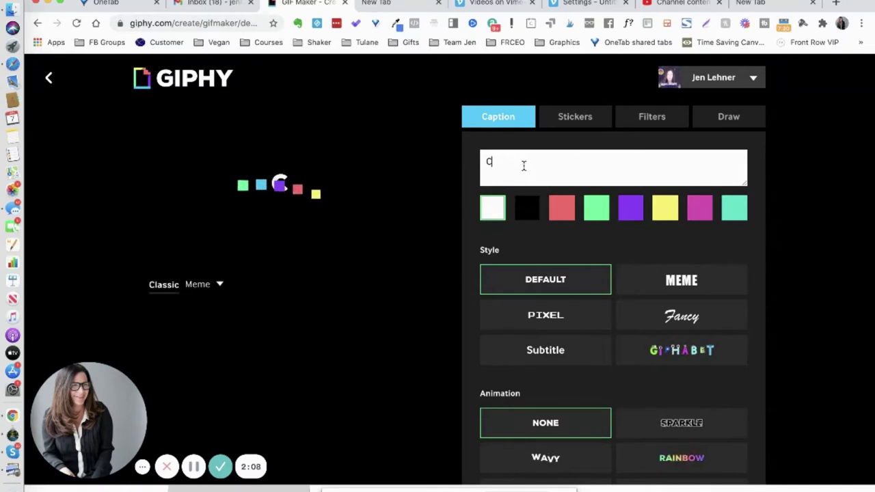
type("o")
key("BackSpace")
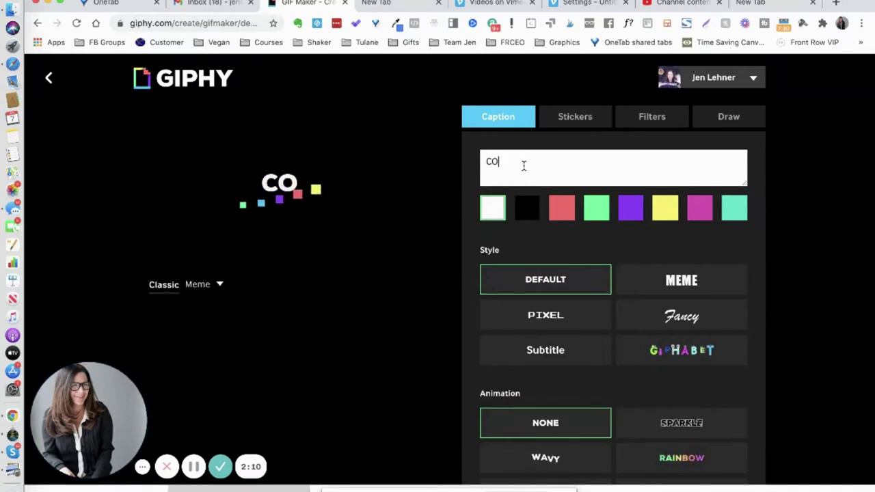
type("LEVE")
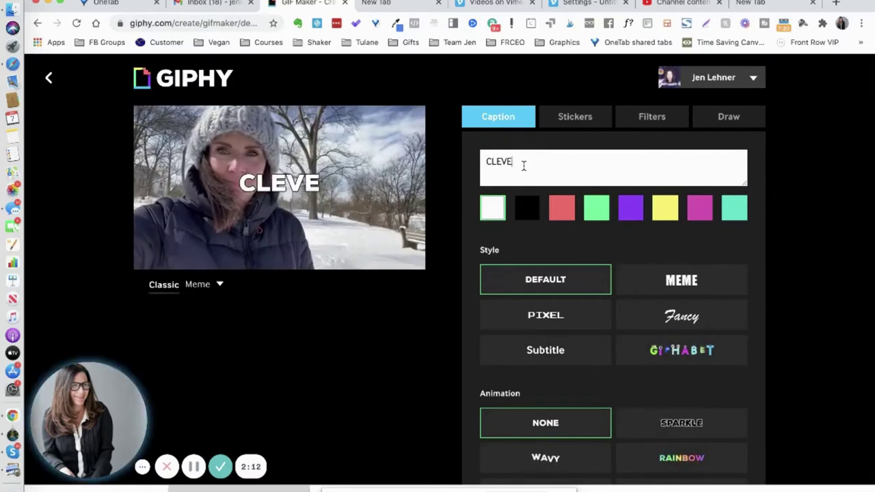
type("LAND IS COLD")
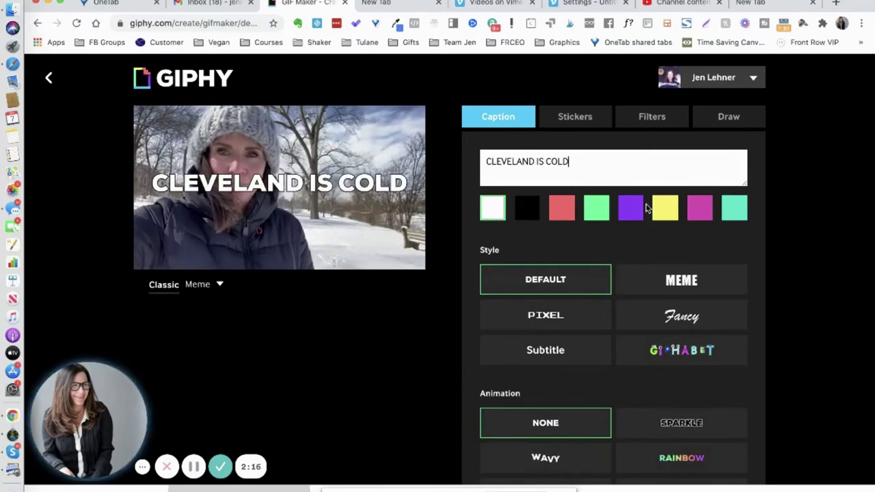
Step: Make the caption pink in Meme style, centered in the frame, and continue to upload
left_click(698, 208)
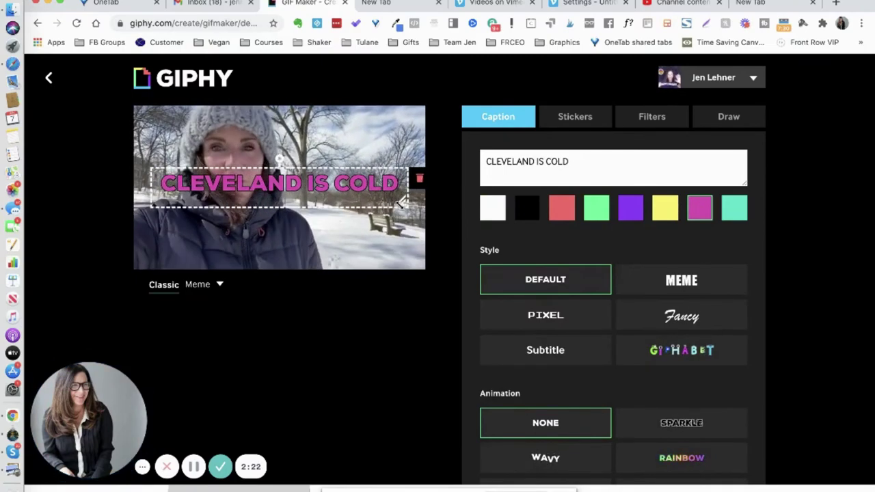
left_click_drag(409, 205, 381, 130)
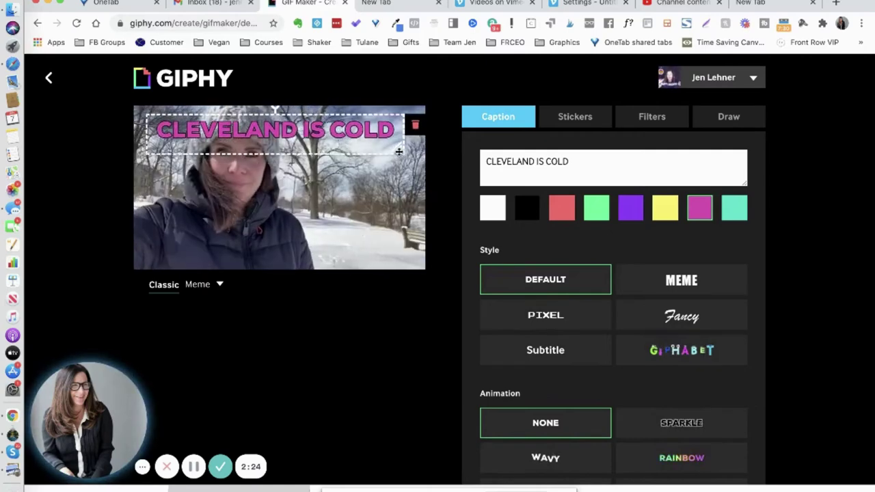
left_click(659, 284)
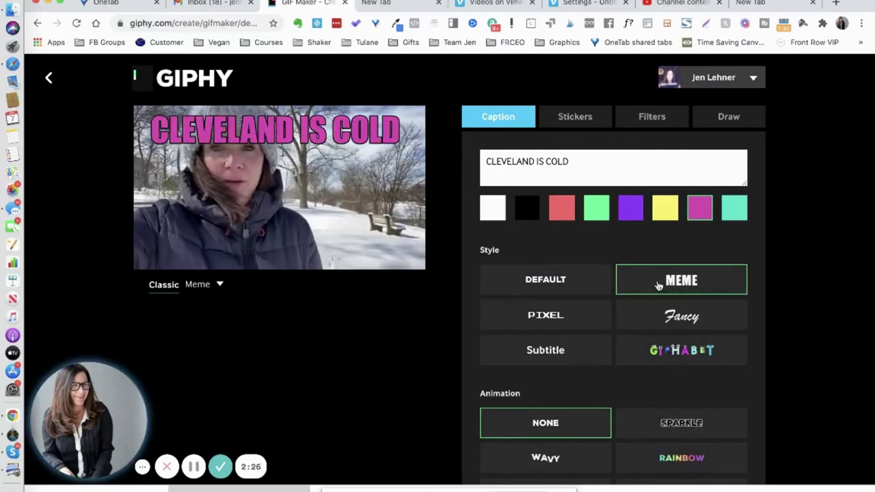
left_click_drag(386, 135, 391, 230)
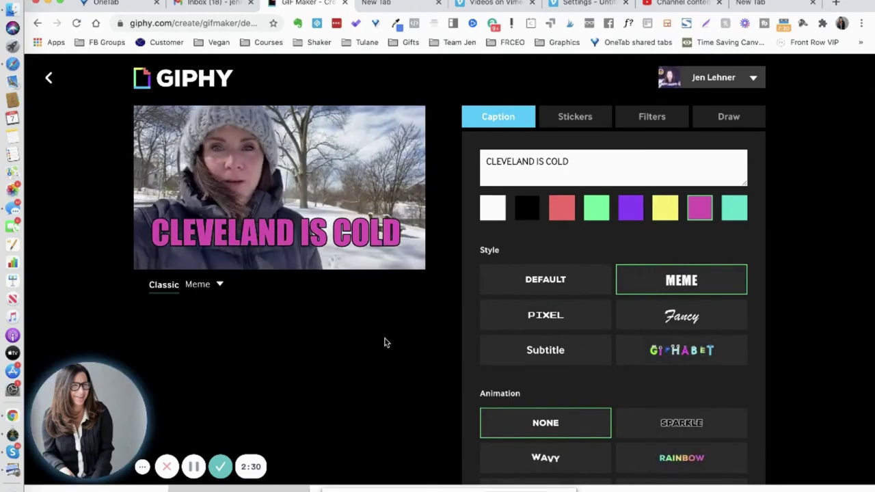
scroll(582, 363, "down", 2)
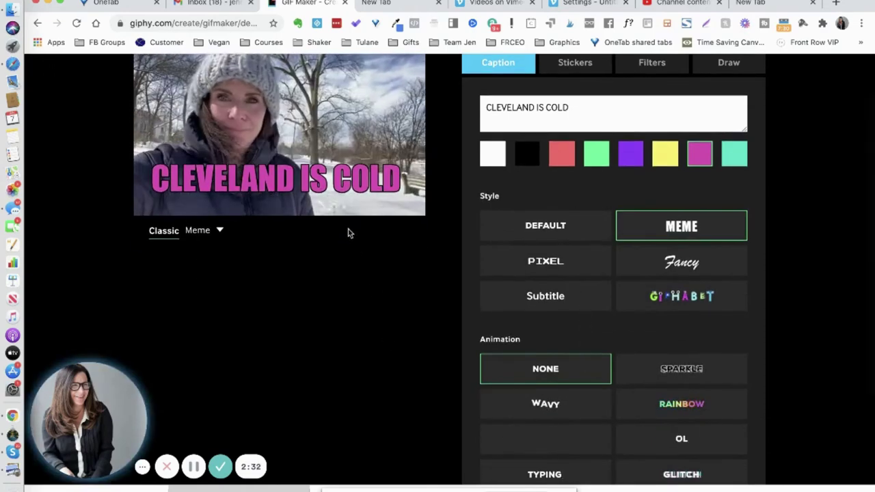
scroll(481, 417, "down", 3)
scroll(487, 429, "down", 1)
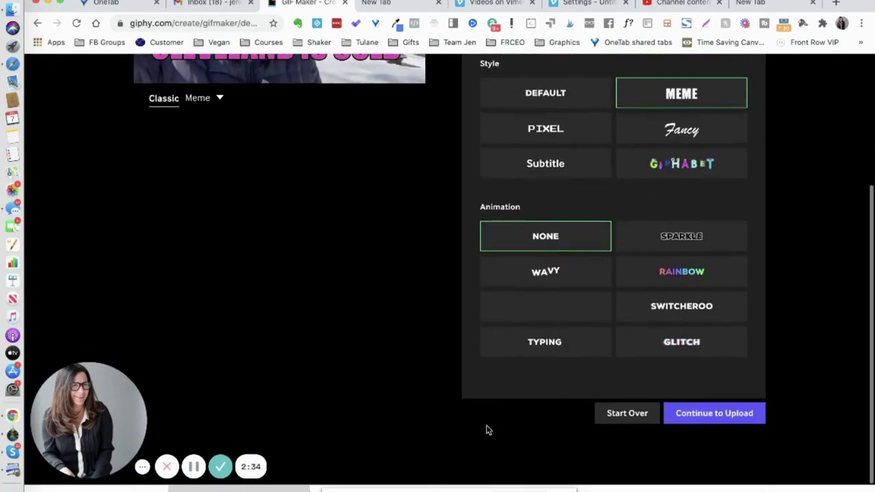
left_click(689, 420)
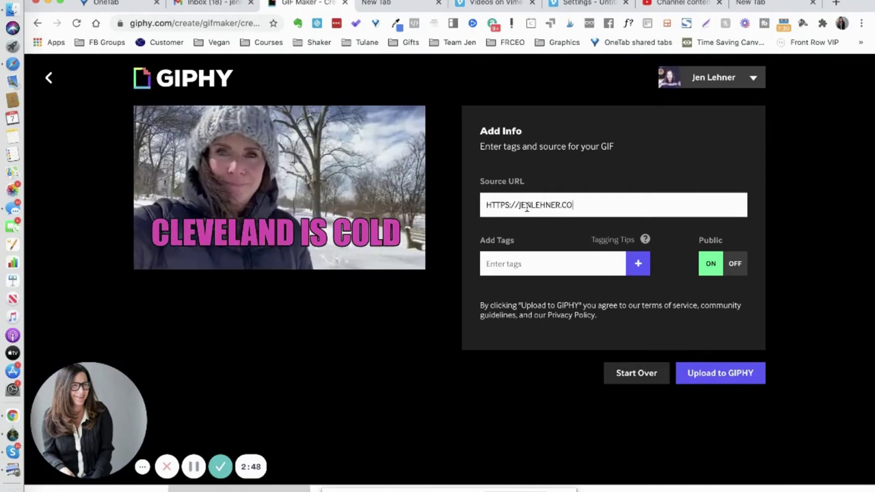
Step: Add the tags cleveland, cle, cold, snow and walking to the GIF
left_click(494, 264)
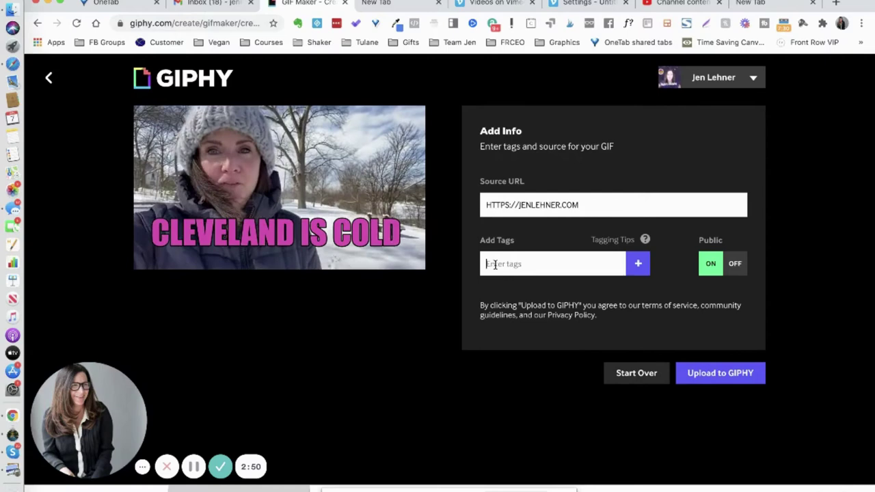
type("cleveland")
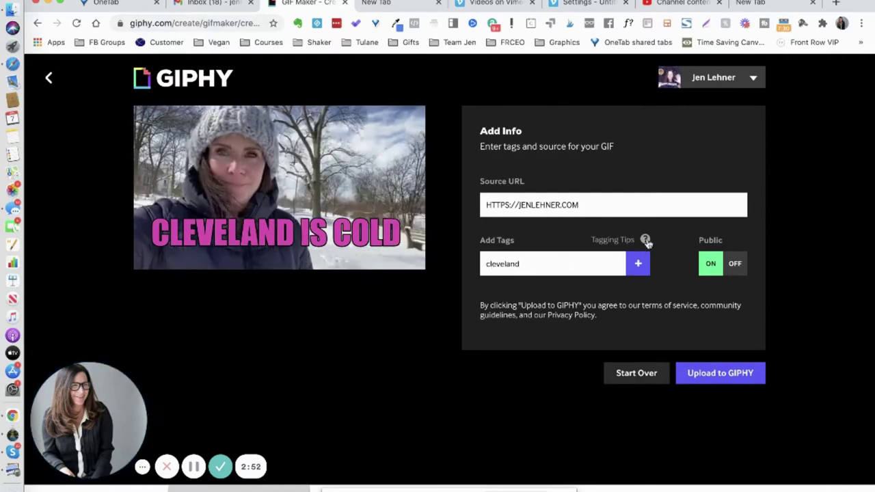
left_click(637, 263)
left_click(580, 267)
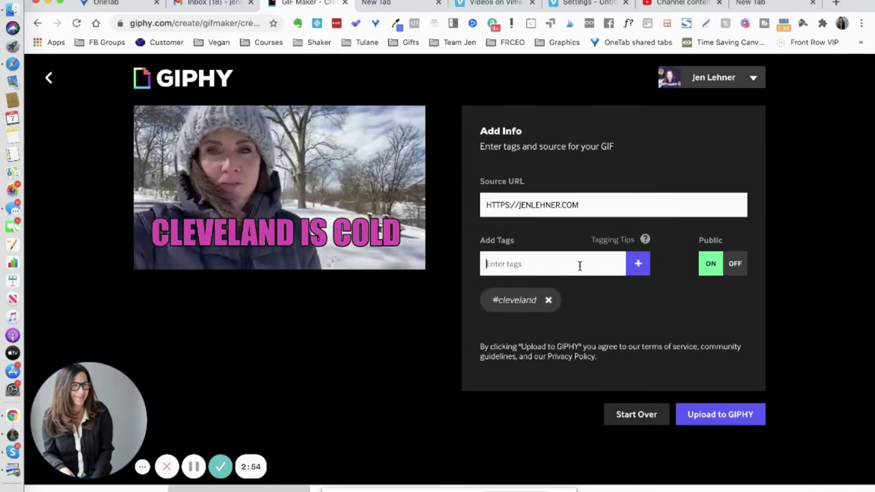
type("cle")
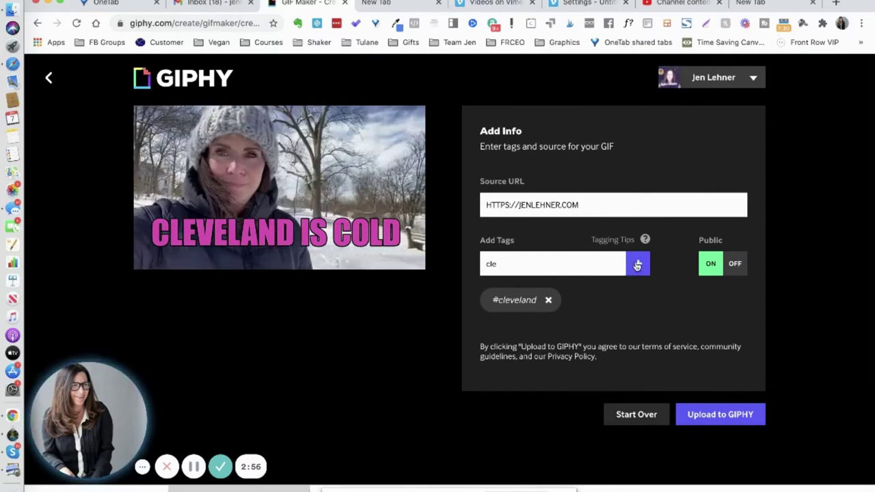
left_click(546, 269)
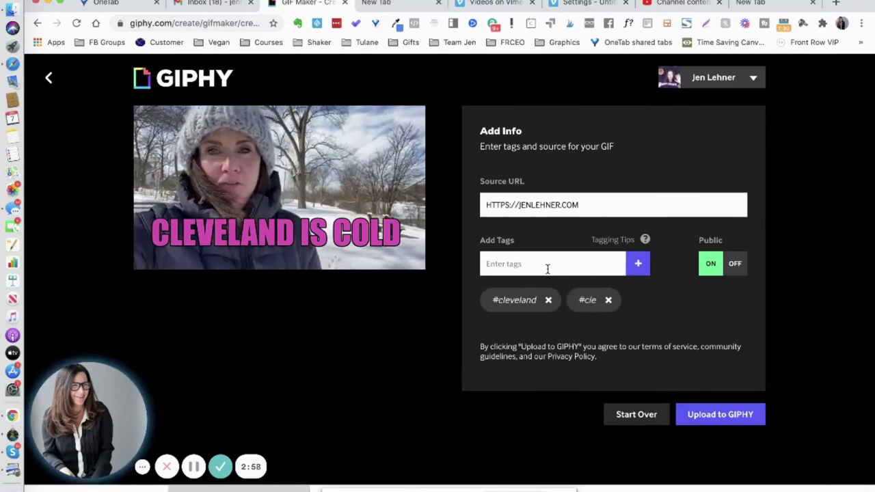
type("cold")
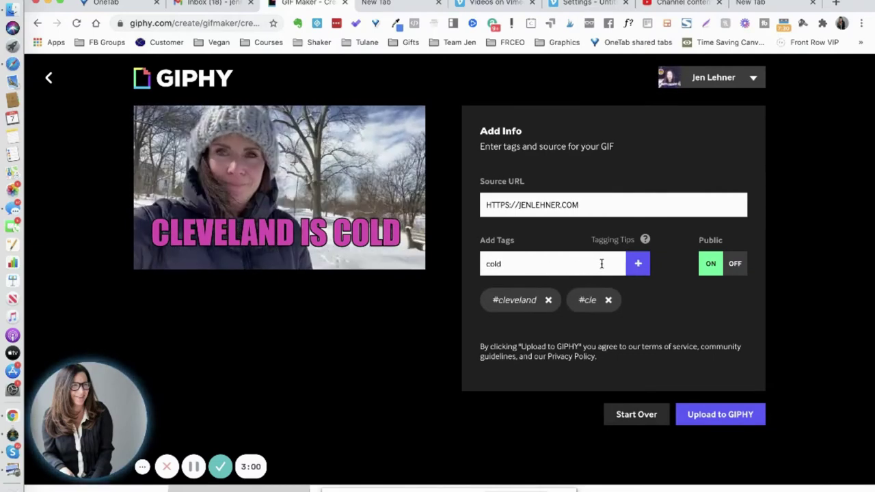
left_click(638, 263)
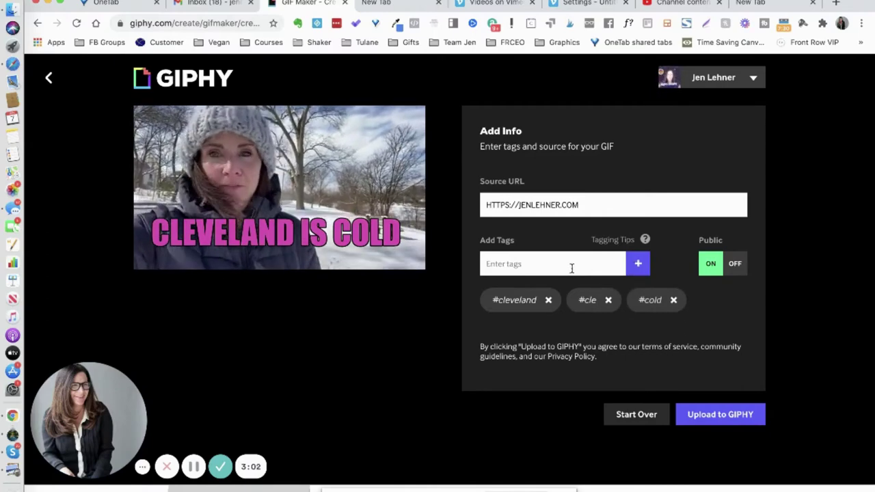
type("snow")
left_click(636, 263)
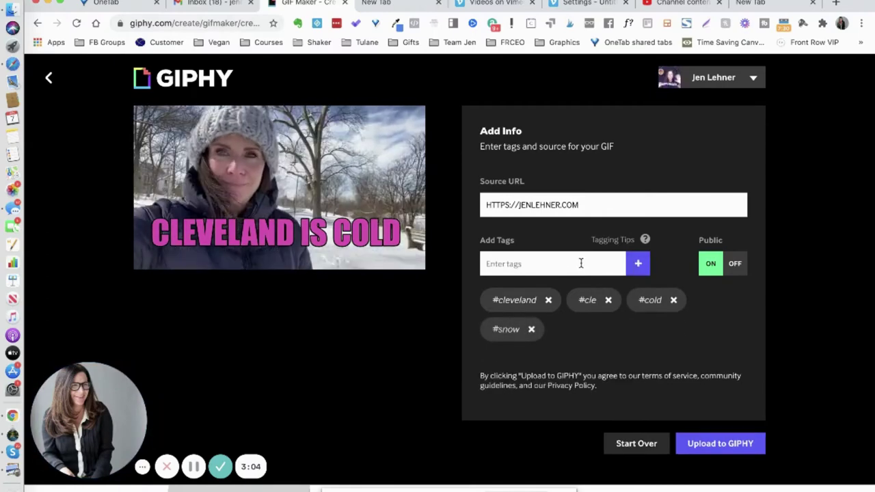
type("walking")
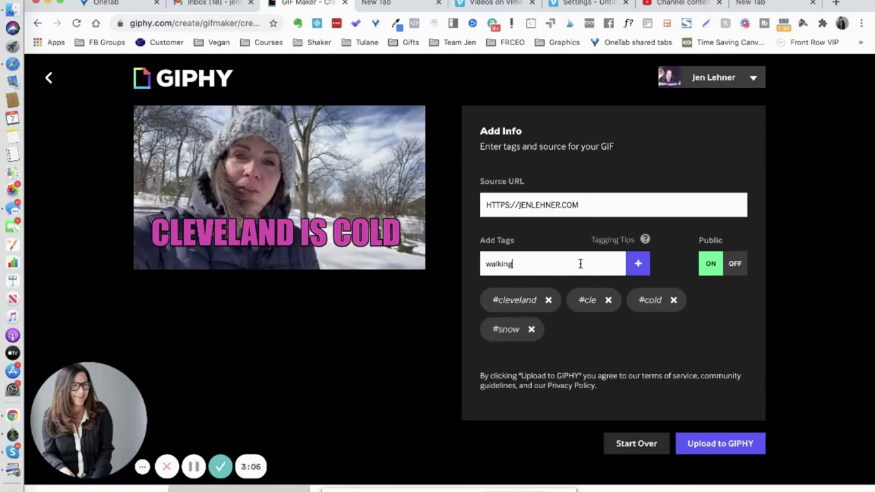
left_click(637, 265)
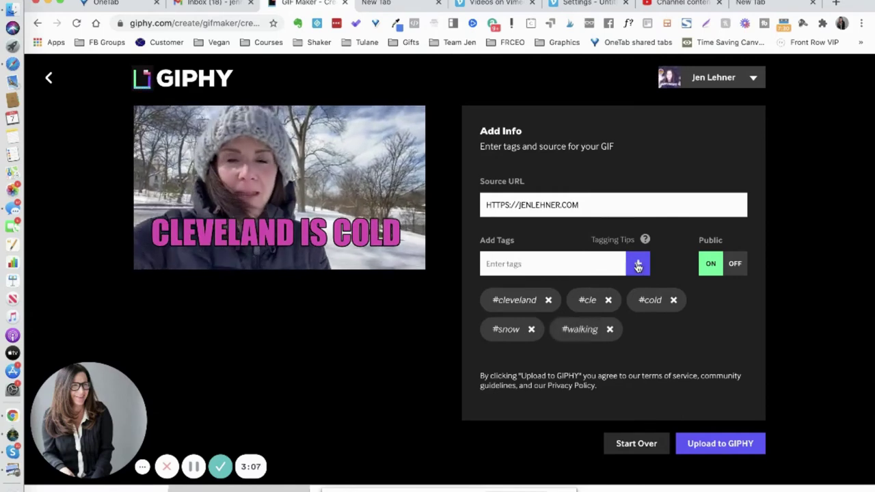
Step: Turn the Public toggle off so the GIF is private
right_click(718, 405)
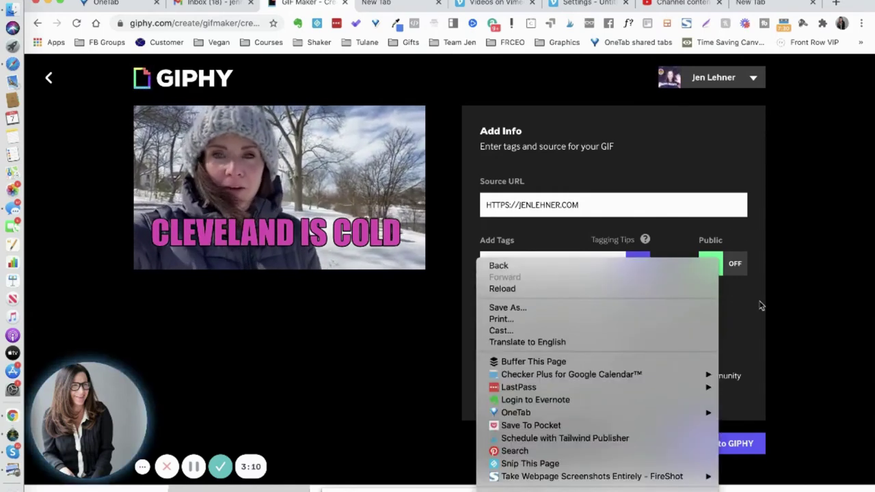
left_click(734, 268)
left_click(734, 269)
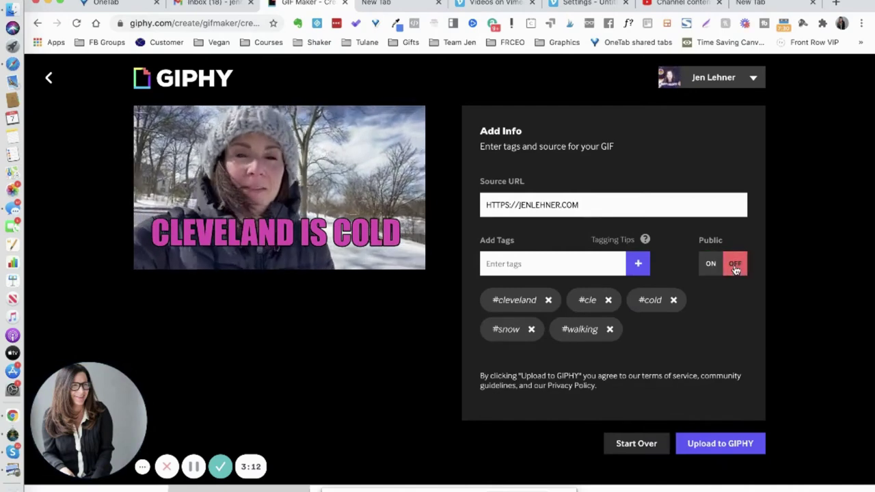
scroll(706, 418, "down", 1)
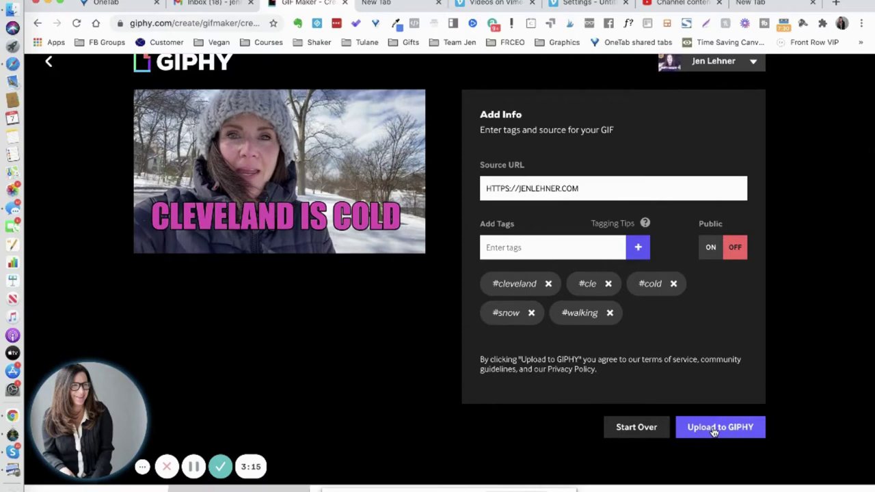
Step: Upload the private CLEVELAND IS COLD GIF and display its Media links
left_click(712, 429)
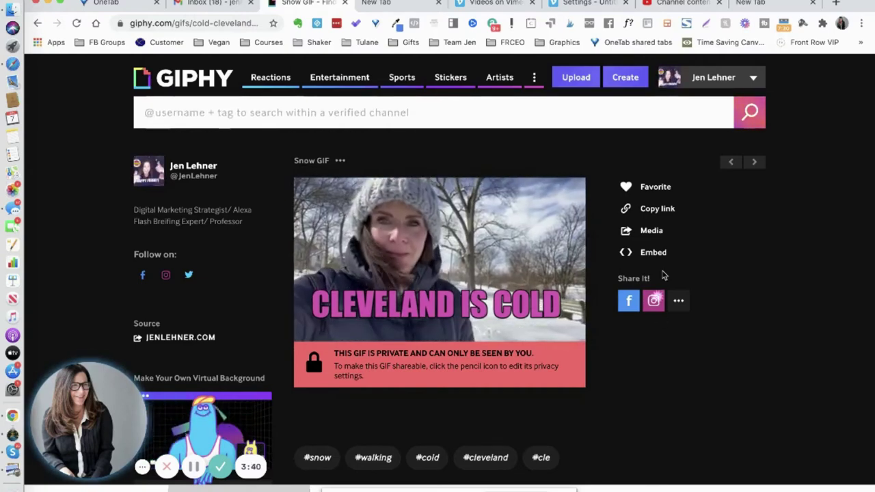
left_click(653, 231)
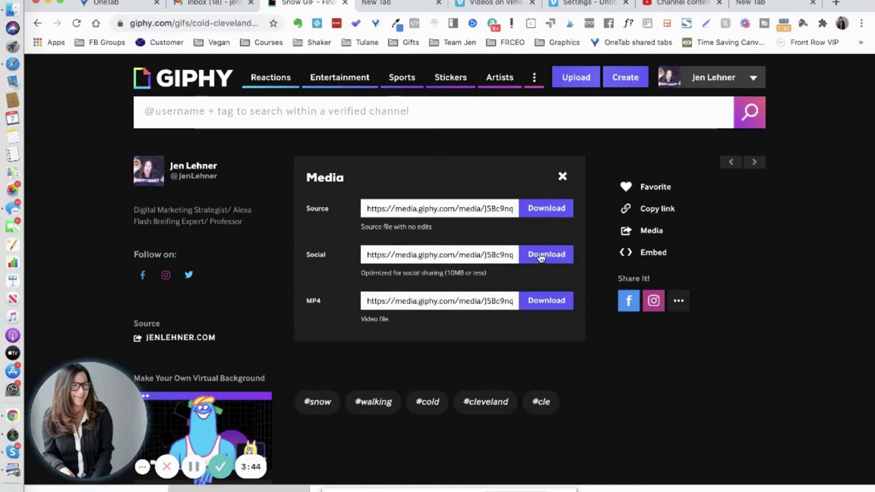
Step: Copy the GIF's Social link, load it in a new tab, then return to the Snow GIF page
left_click(486, 255)
right_click(485, 254)
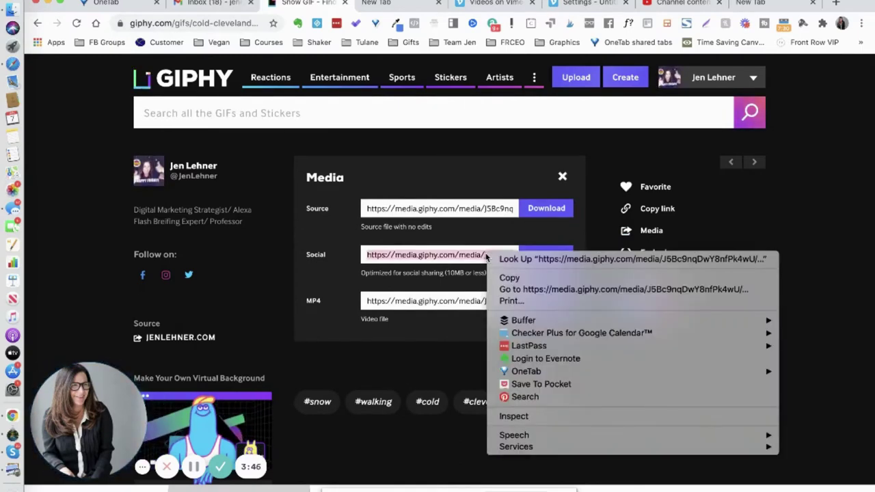
left_click(509, 276)
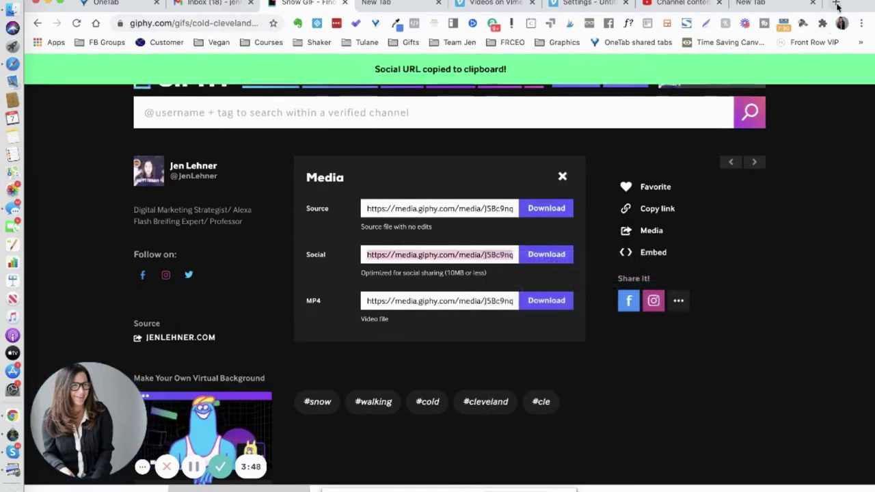
left_click(835, 3)
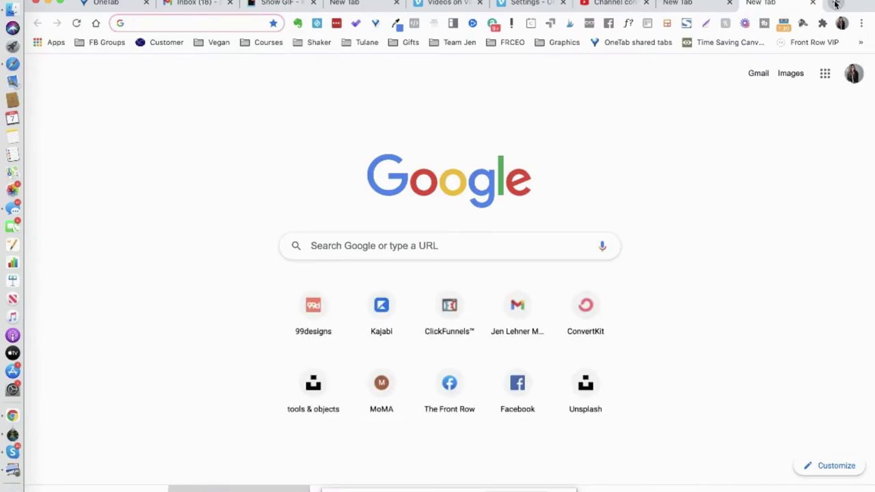
key("super+v")
key("Return")
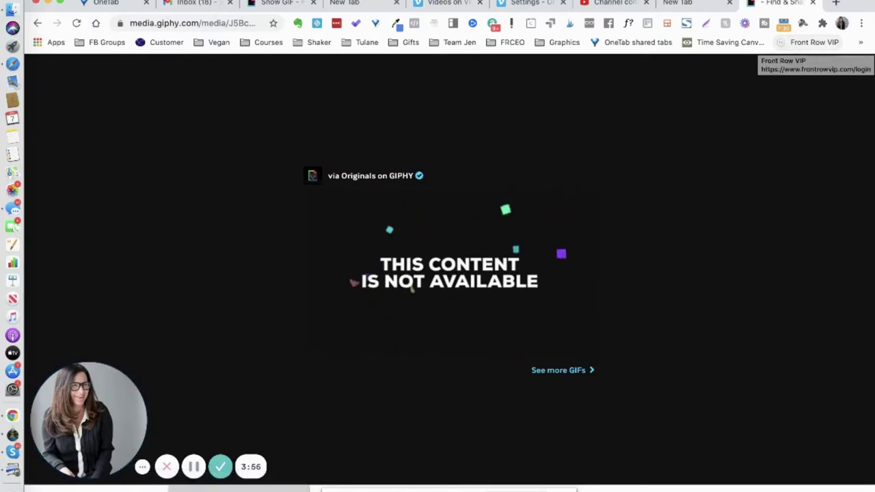
left_click(683, 6)
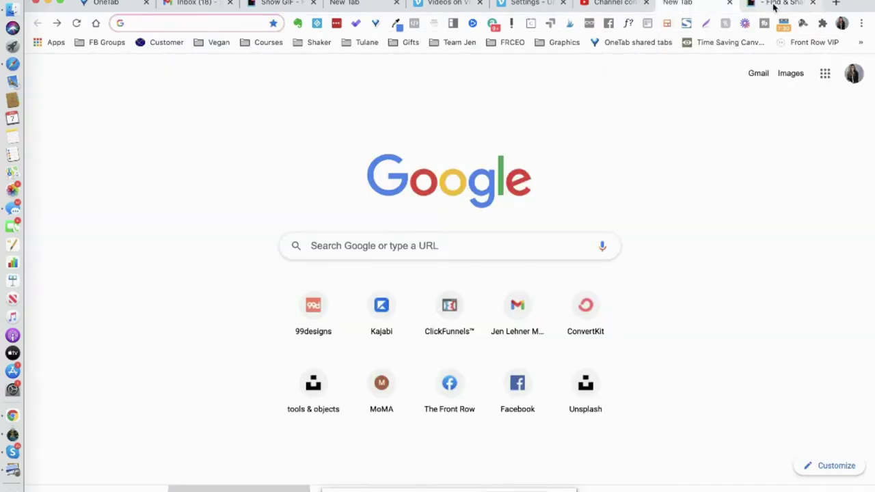
left_click(774, 6)
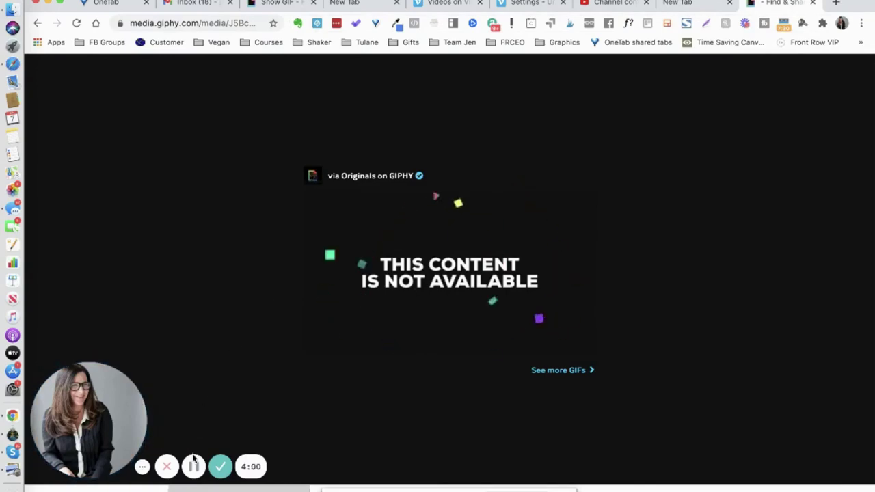
key("super+3")
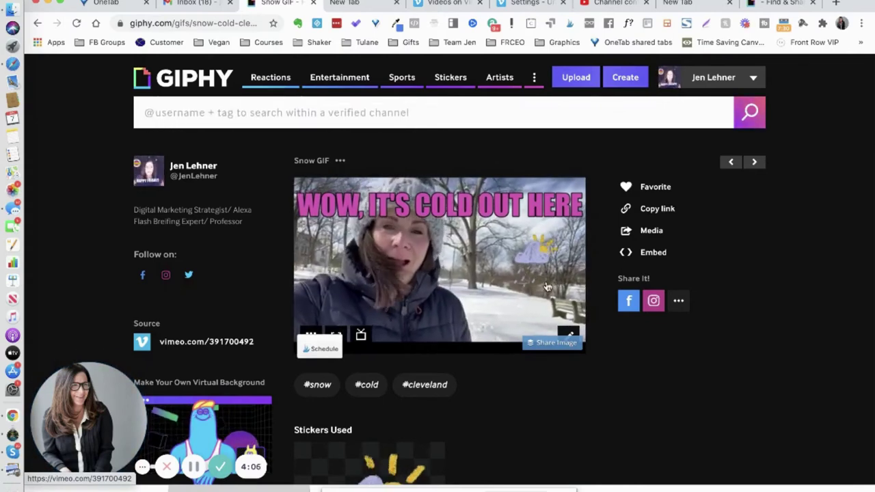
Step: Copy the Social link from the Media panel and open it in a new tab
left_click(646, 231)
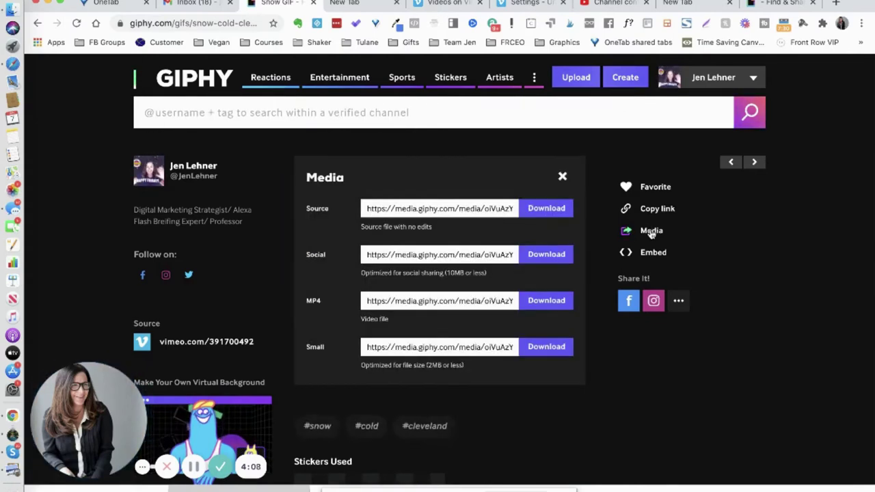
left_click(496, 254)
right_click(496, 254)
left_click(518, 278)
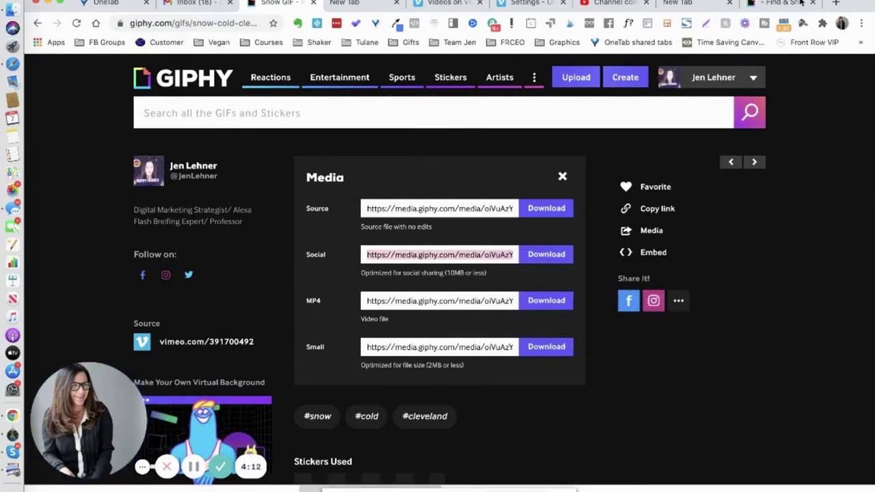
left_click(835, 3)
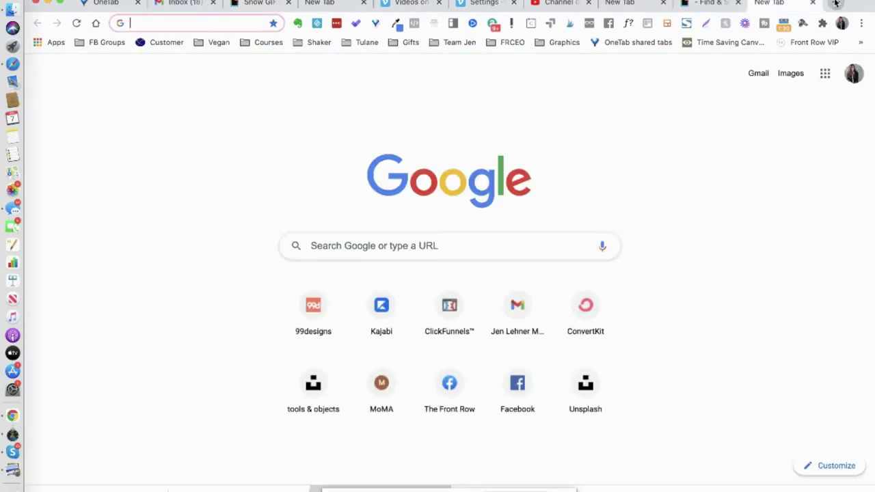
key("super+v")
key("Return")
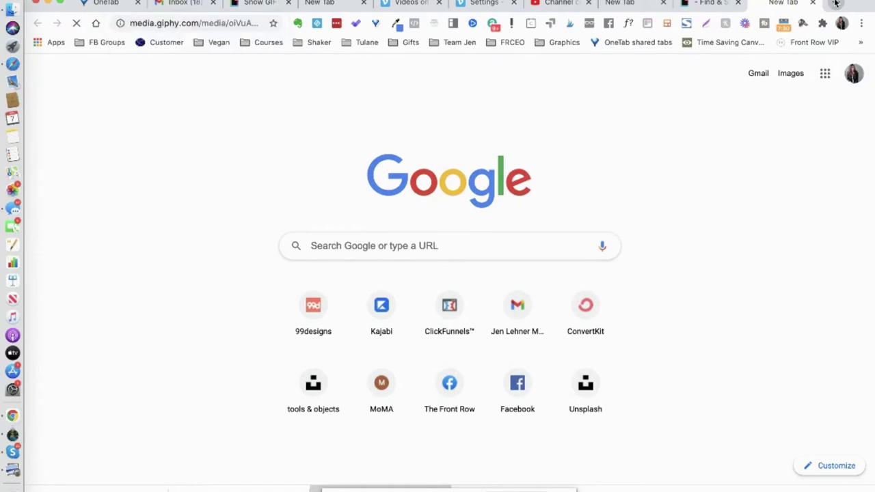
Step: Save the image to Downloads as 'clegif' in GIF format, then return to the Snow GIF tab
right_click(498, 241)
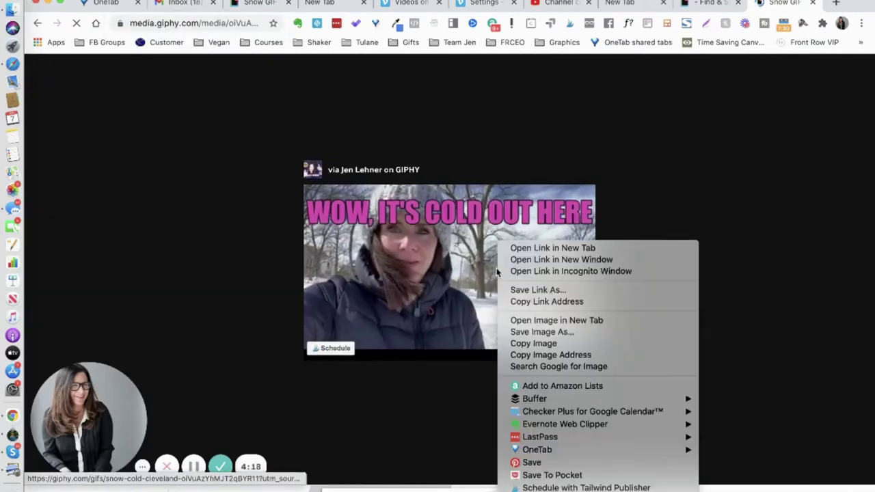
left_click(514, 341)
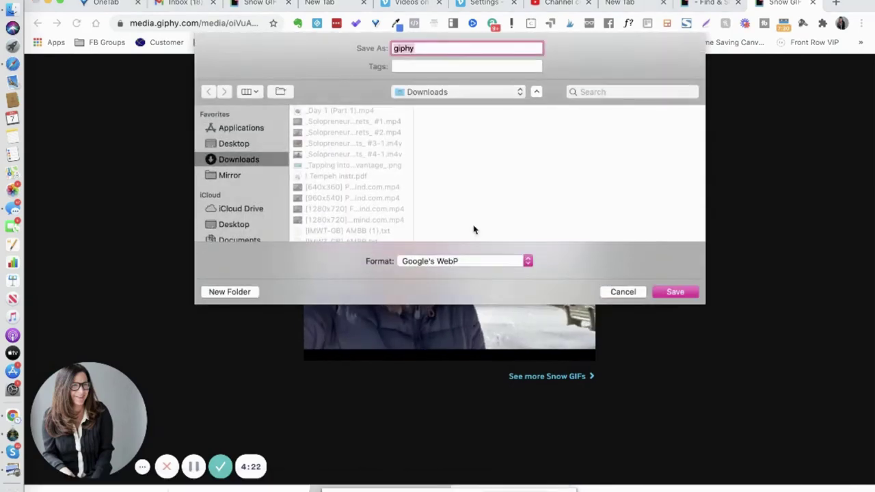
left_click(632, 293)
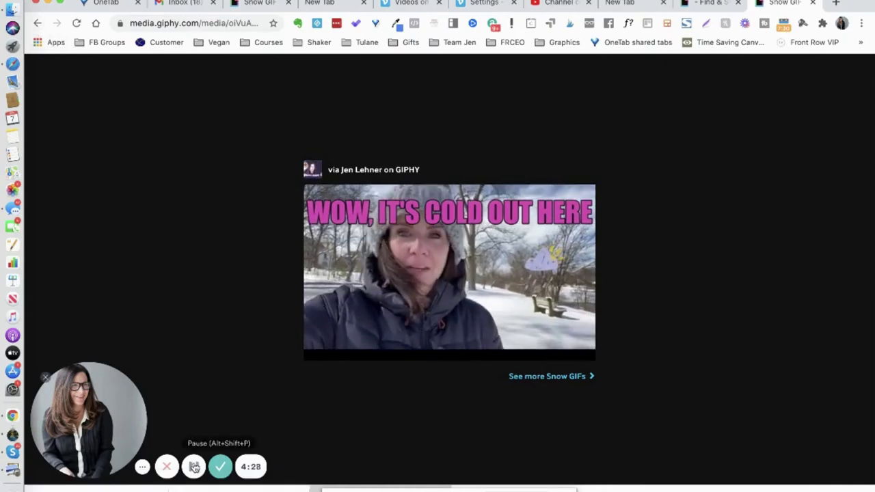
right_click(493, 243)
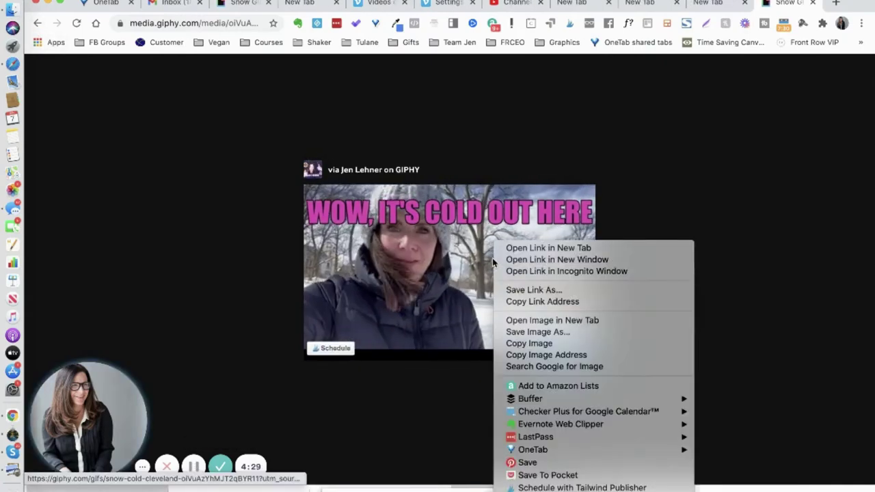
left_click(519, 334)
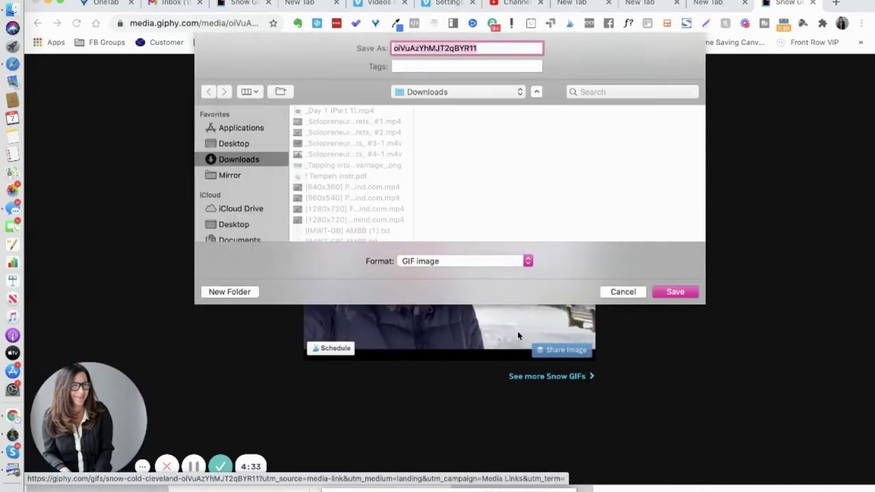
type("clegif")
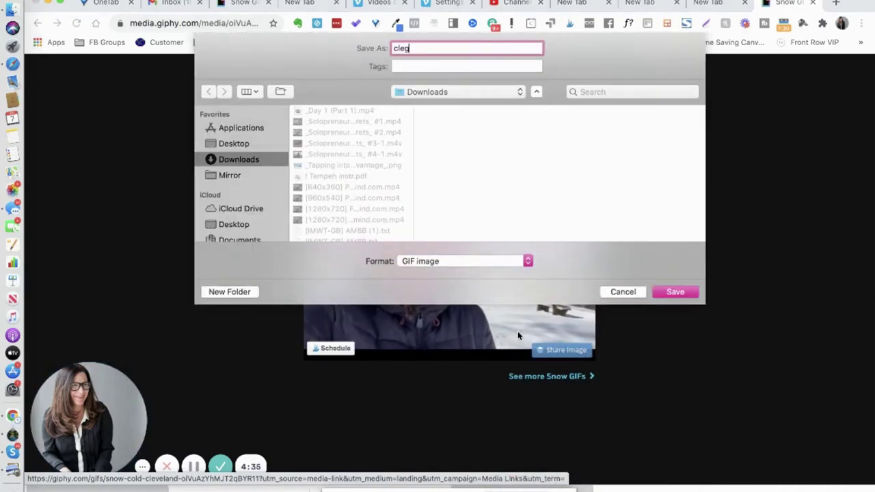
left_click(683, 292)
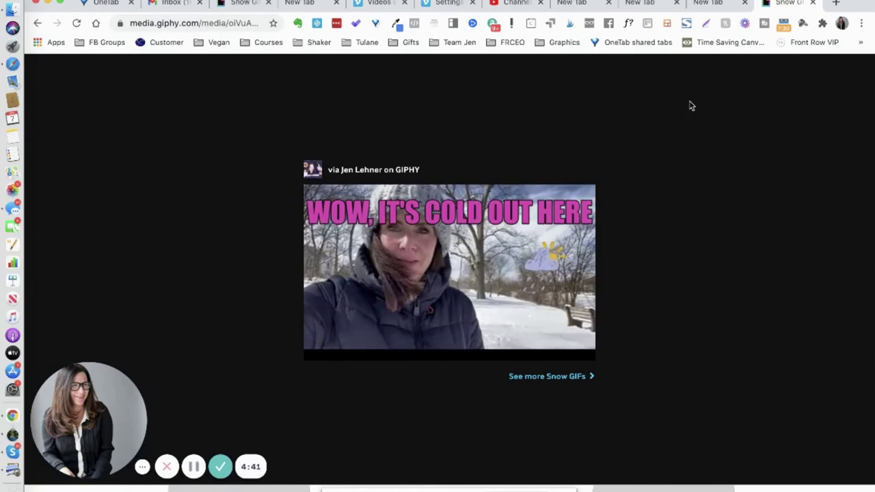
left_click(239, 5)
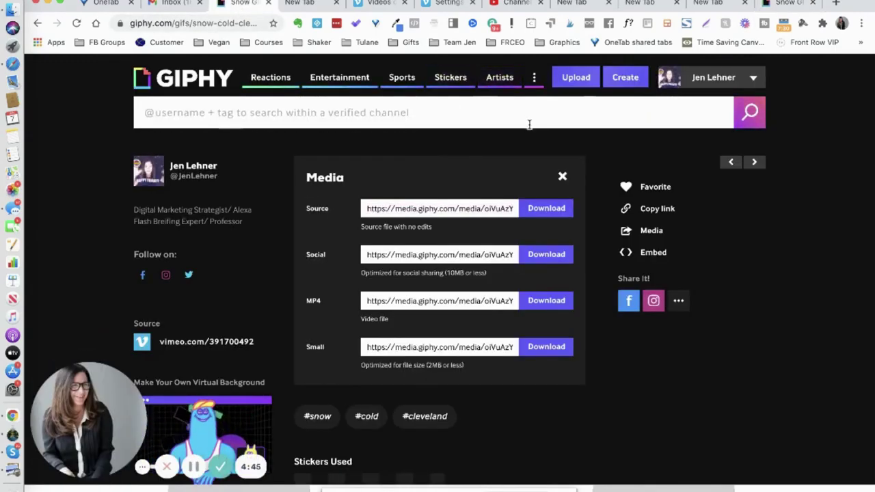
Step: Go to the Create page and open the file picker for a Sticker upload
left_click(621, 81)
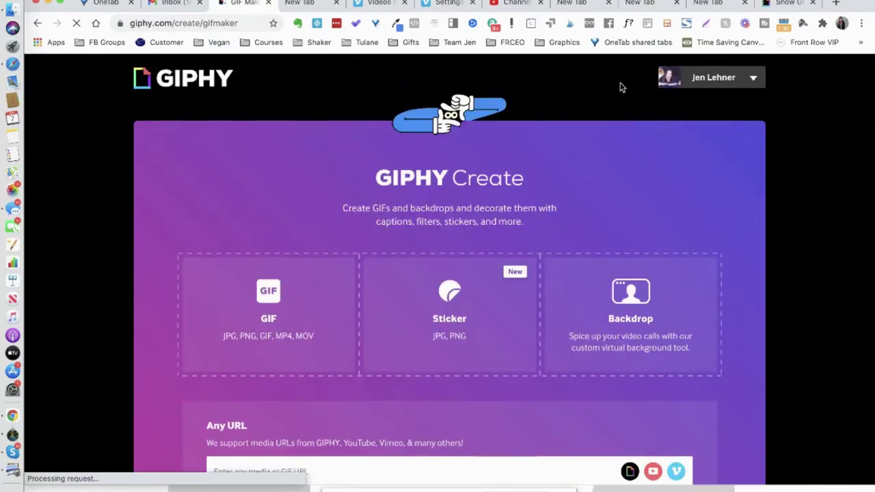
left_click(470, 318)
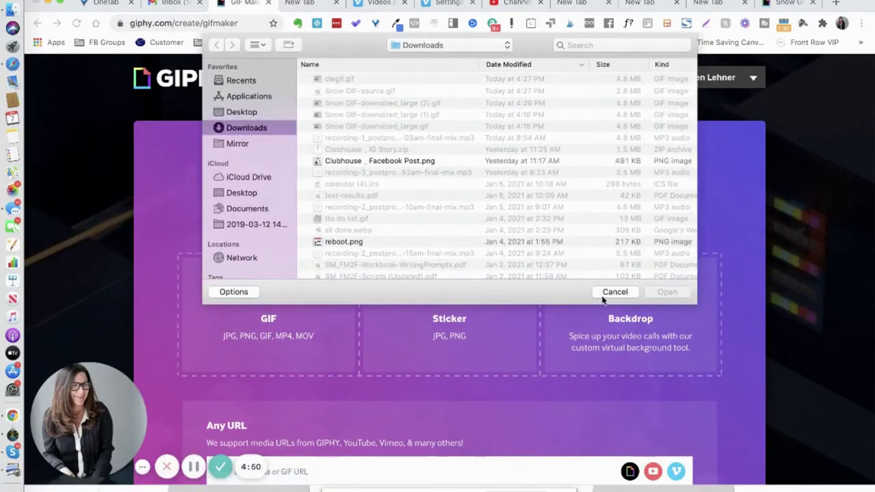
left_click(606, 292)
left_click(468, 329)
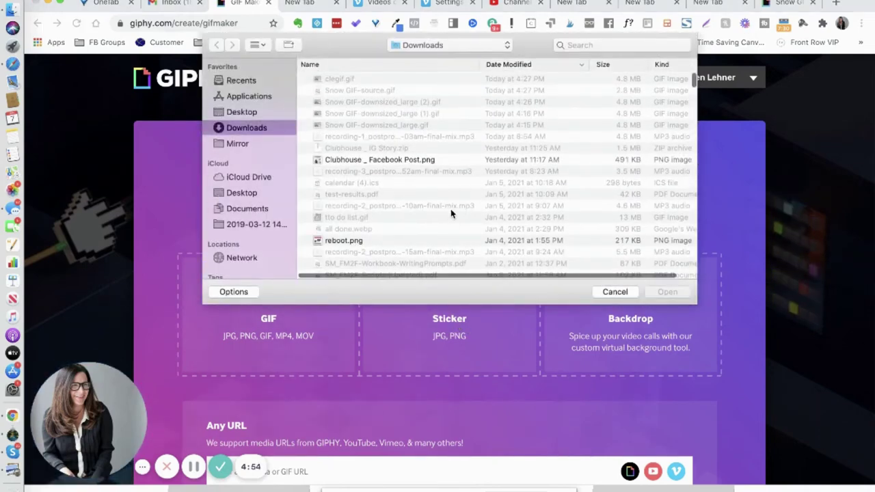
scroll(451, 214, "down", 5)
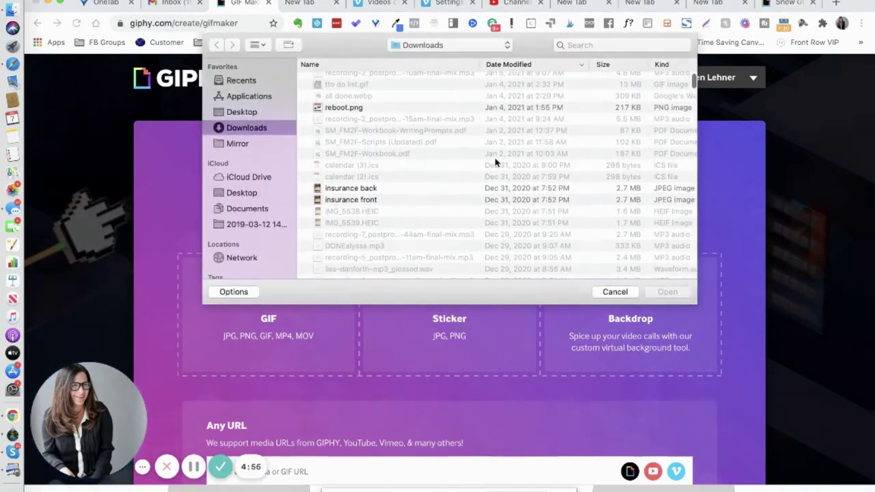
Step: Search the file picker for mp4 files, then close it without choosing a file
left_click(632, 46)
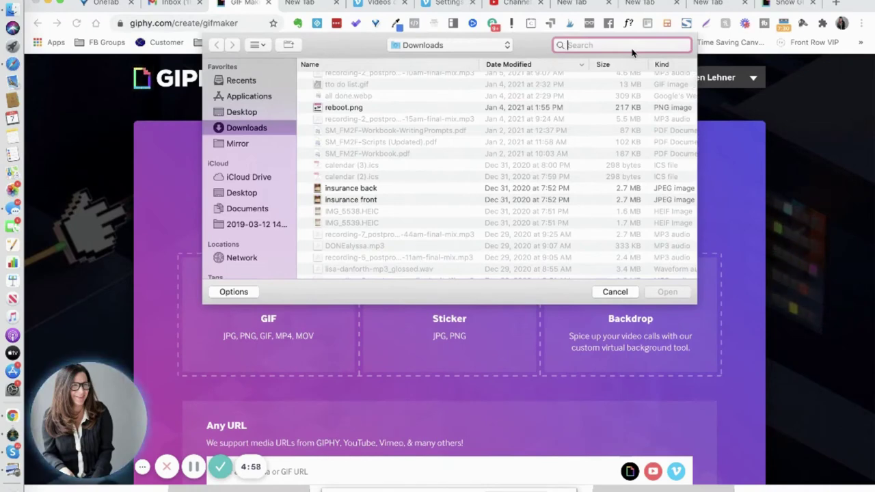
type("vi")
key("BackSpace")
key("BackSpace")
type("m")
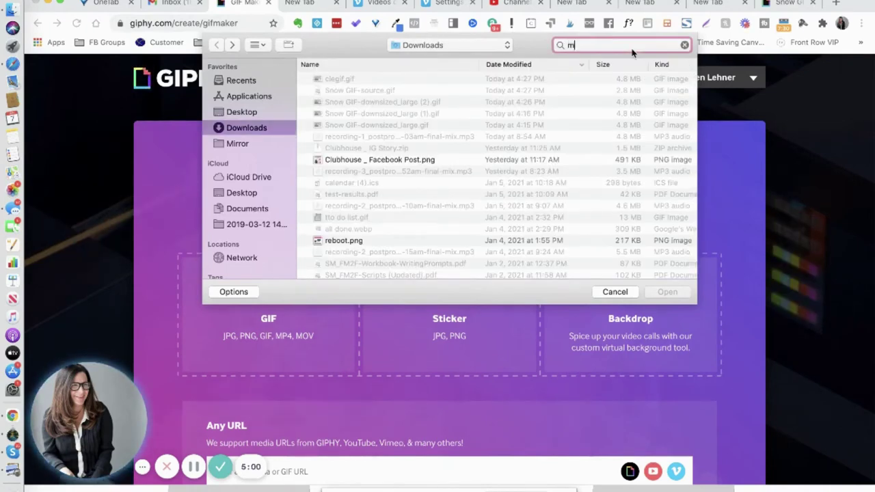
type("ov")
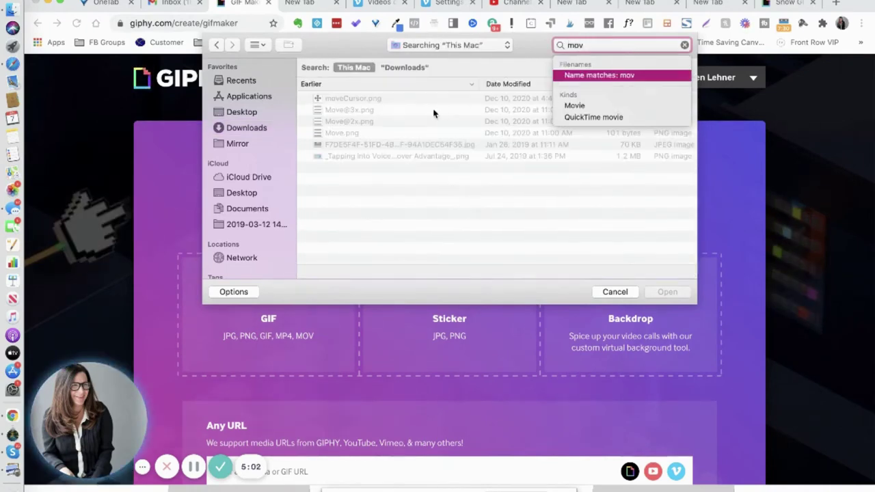
key("BackSpace")
key("BackSpace")
key("BackSpace")
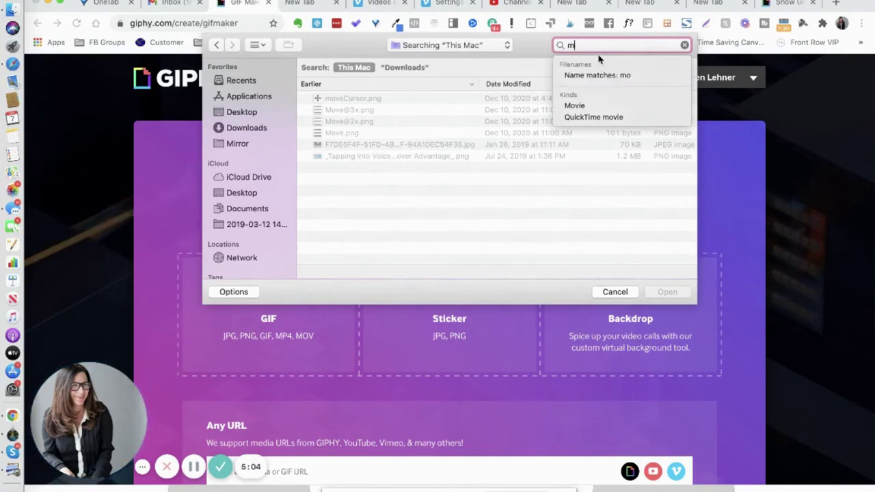
type("p4")
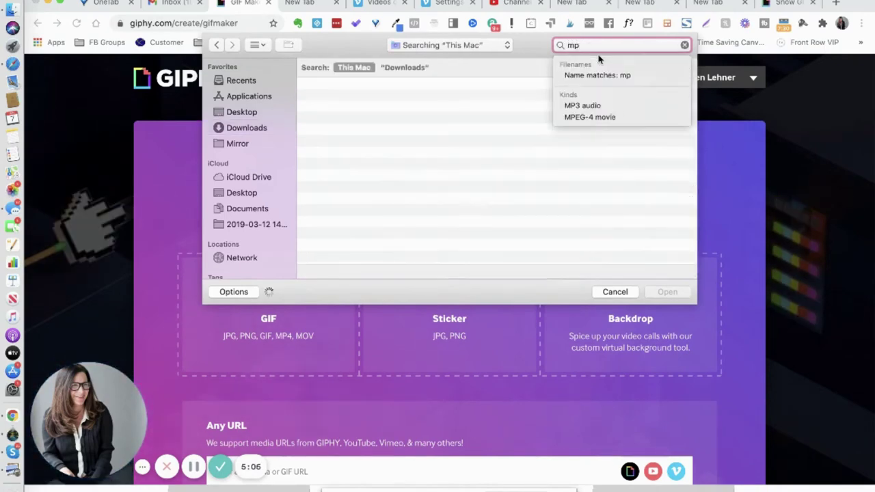
left_click(499, 131)
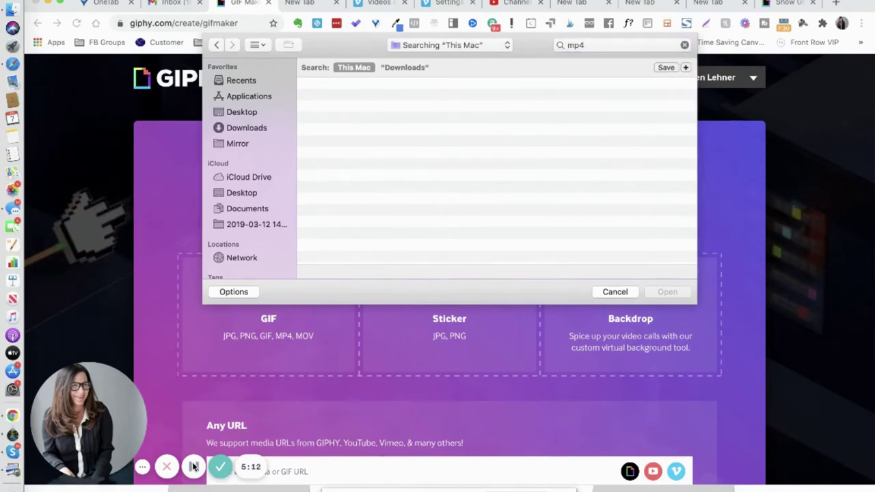
key("Escape")
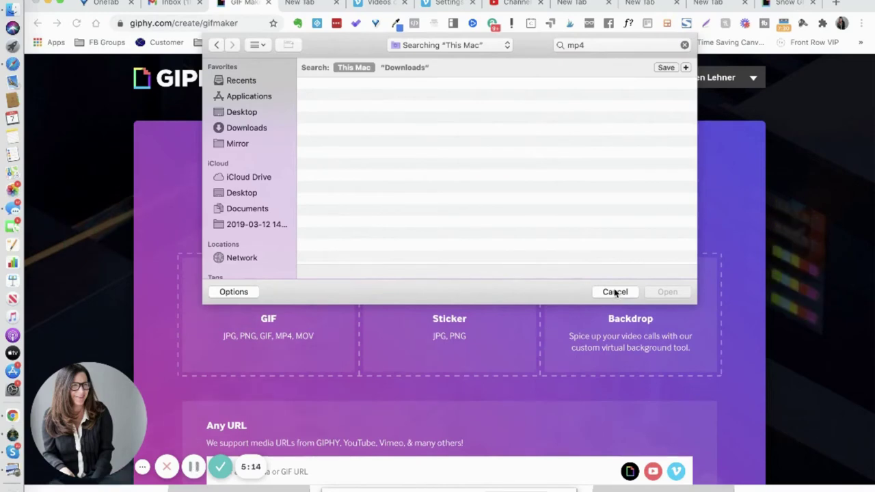
Step: Load Clubhouse _ Facebook Post.png from Downloads into the sticker editor
scroll(192, 466, "down", 2)
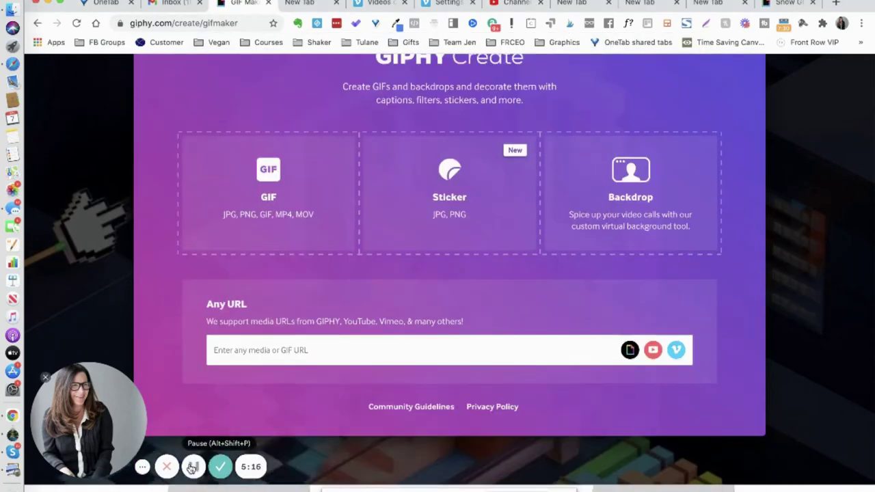
left_click(468, 197)
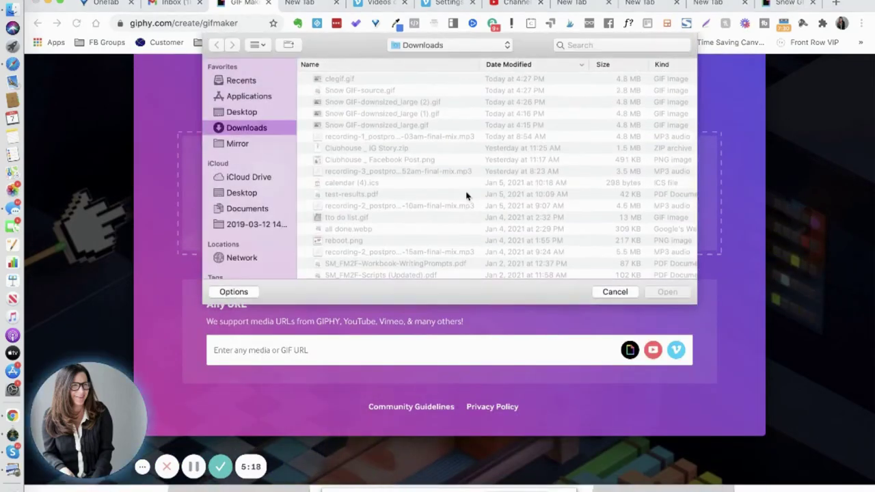
left_click(444, 161)
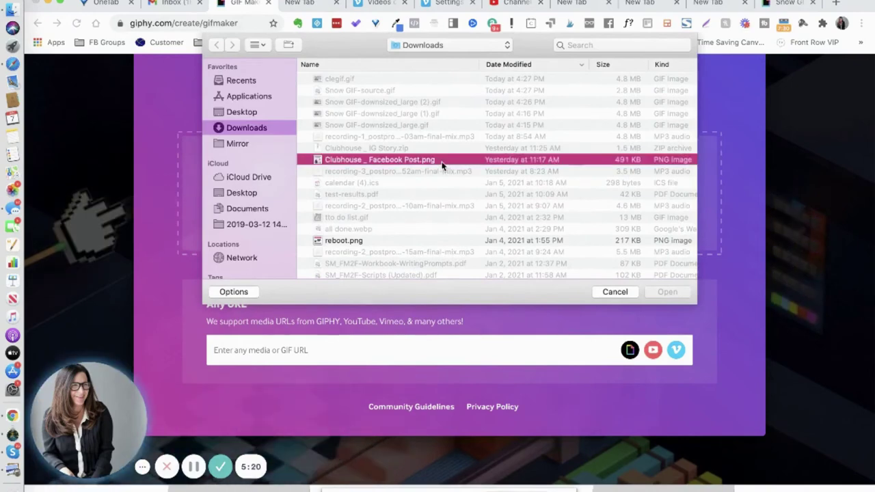
left_click(657, 293)
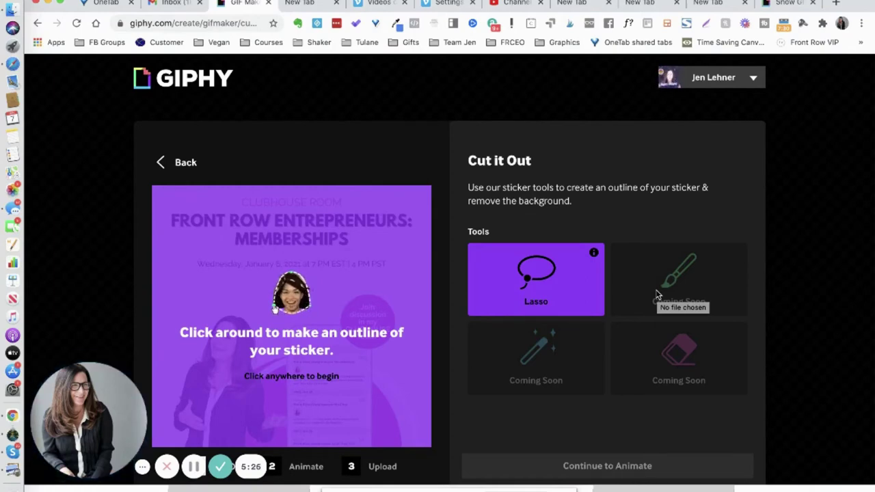
Step: Start a lasso outline, undo the misplaced first point, and restart it beside the woman's left side
left_click(325, 376)
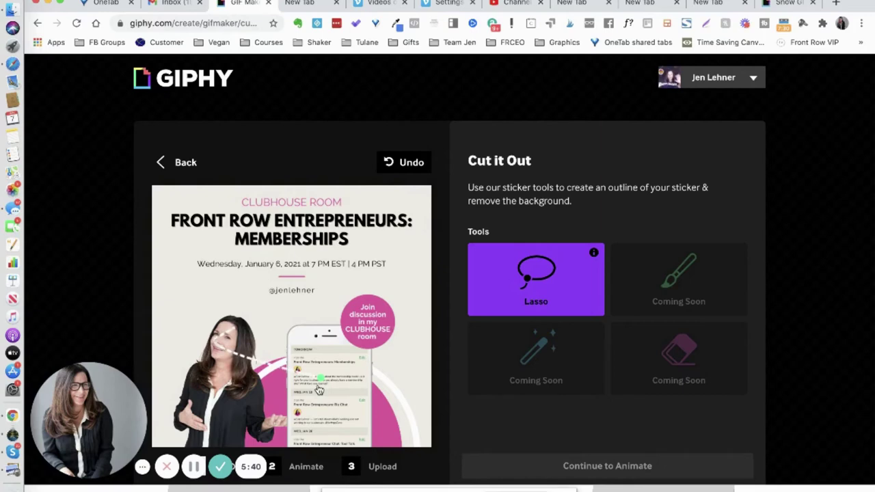
scroll(401, 166, "down", 1)
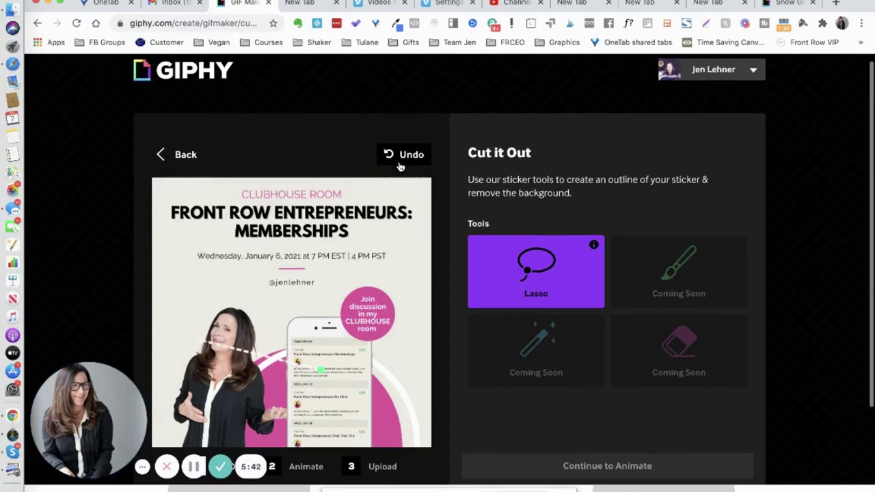
left_click(402, 155)
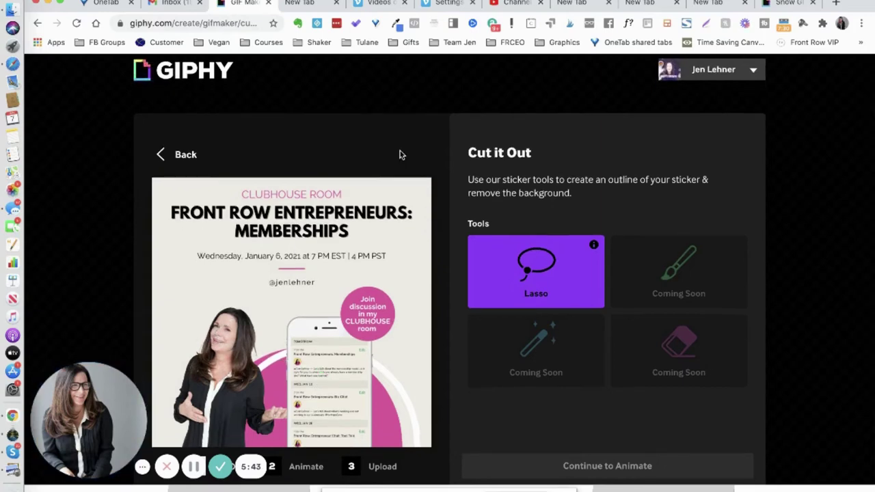
left_click(197, 356)
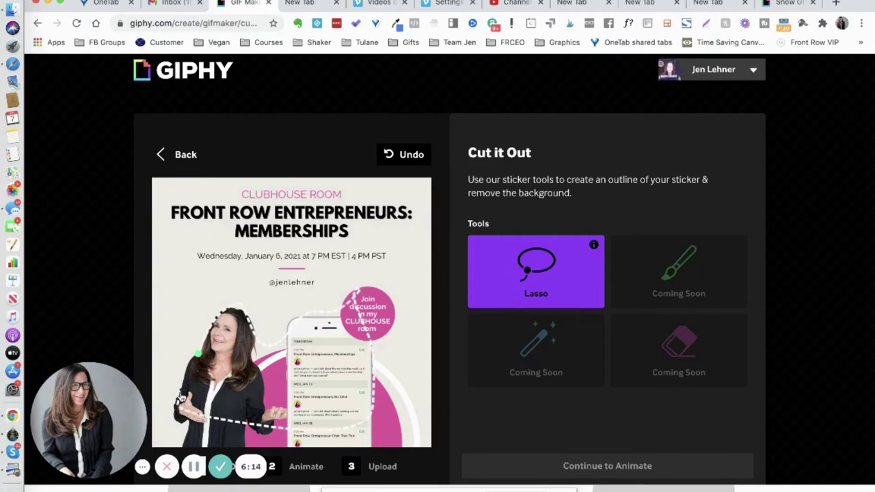
Step: Trace the lasso up the woman's left side to cut her and the phone from the background
left_click_drag(183, 388, 198, 356)
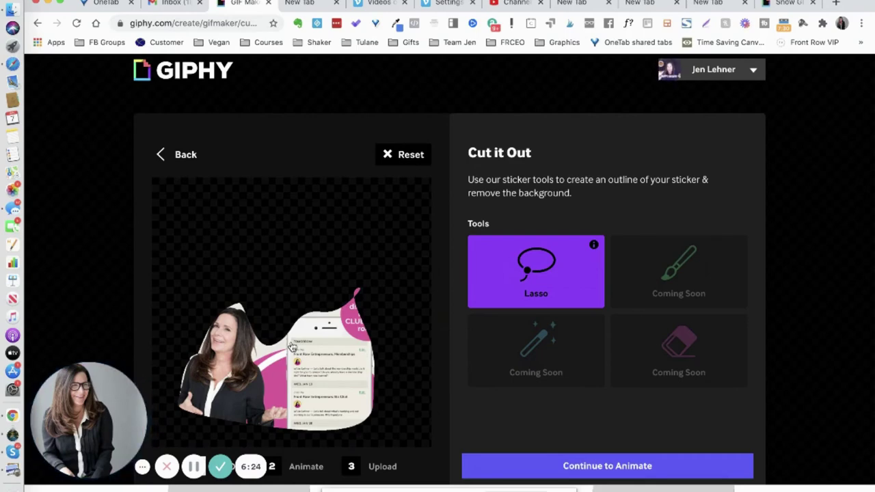
Step: Preview the Jelly and Peeker motions, apply Spinny, and continue to the Add Info step
left_click(545, 465)
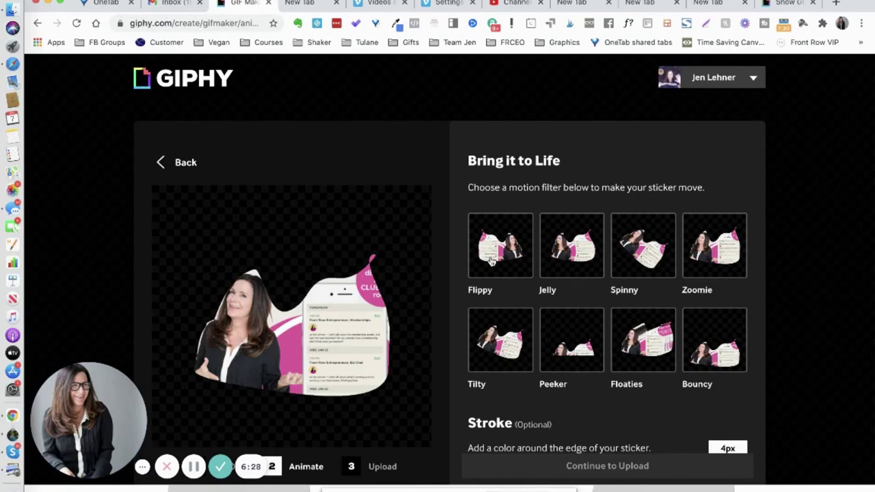
left_click(565, 277)
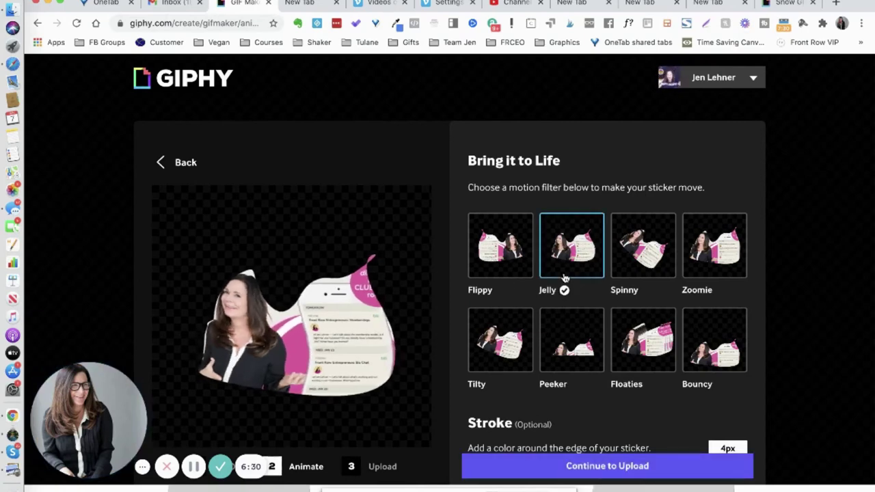
left_click(562, 340)
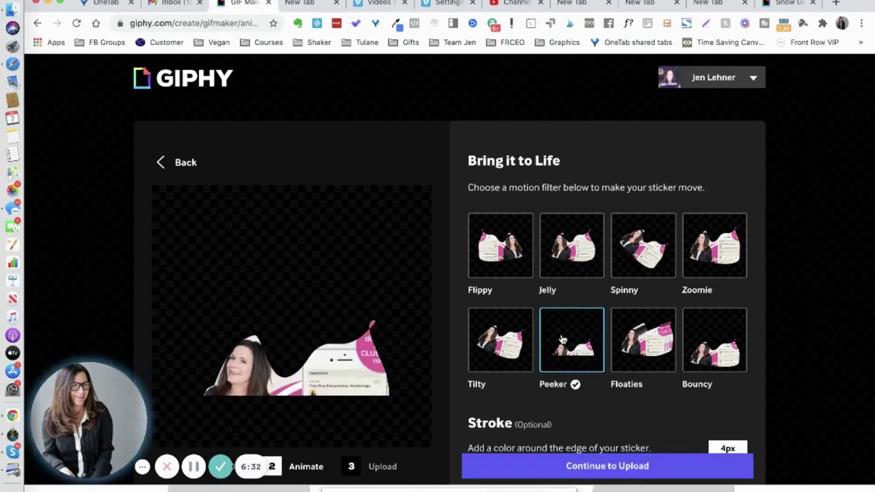
left_click(621, 261)
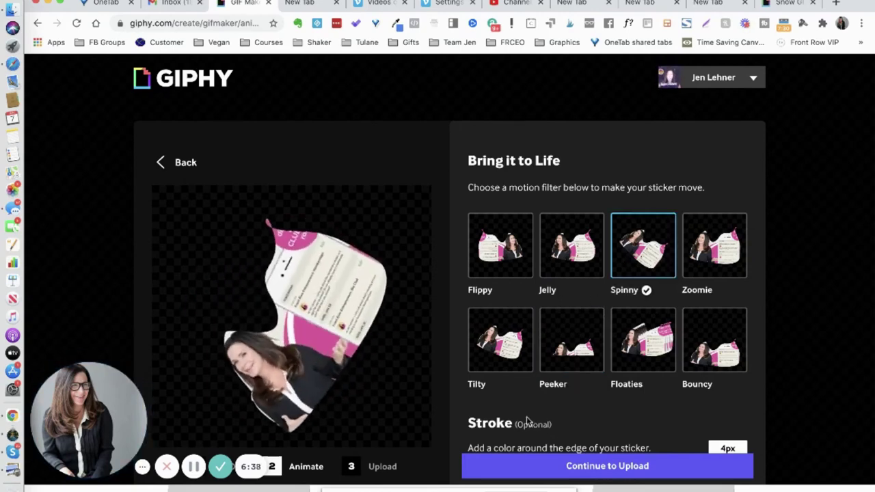
left_click(554, 467)
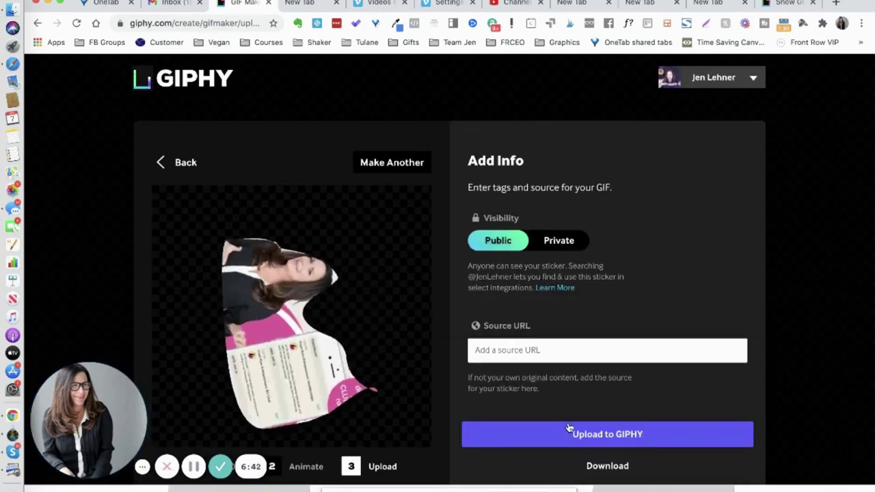
Step: Set the sticker's visibility to Private and enter the creator's website as its source URL
left_click(556, 244)
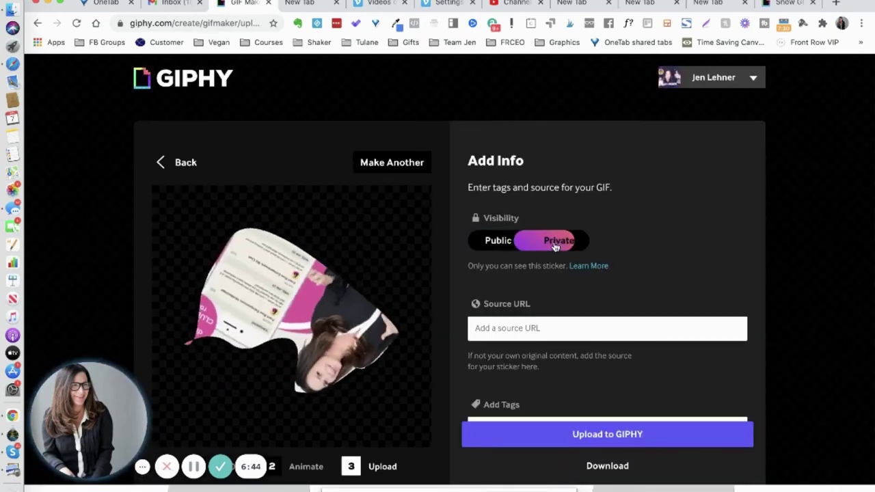
left_click(503, 328)
type("https")
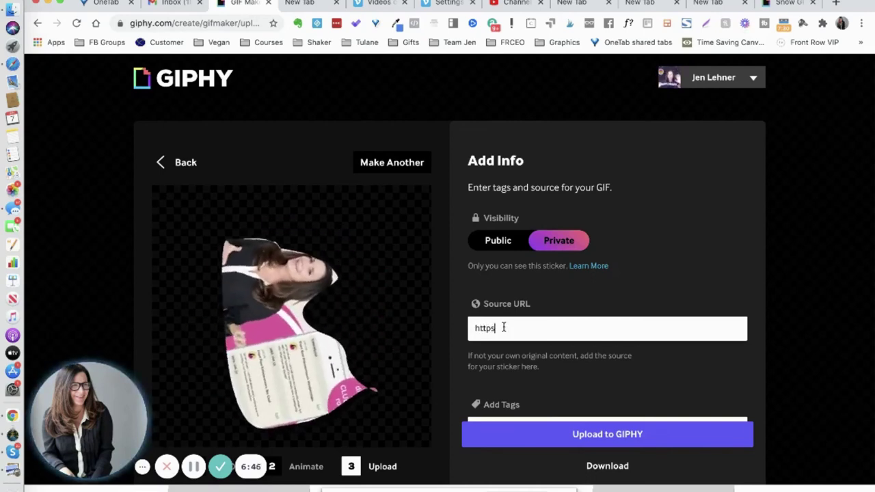
type("://jenlehner.com")
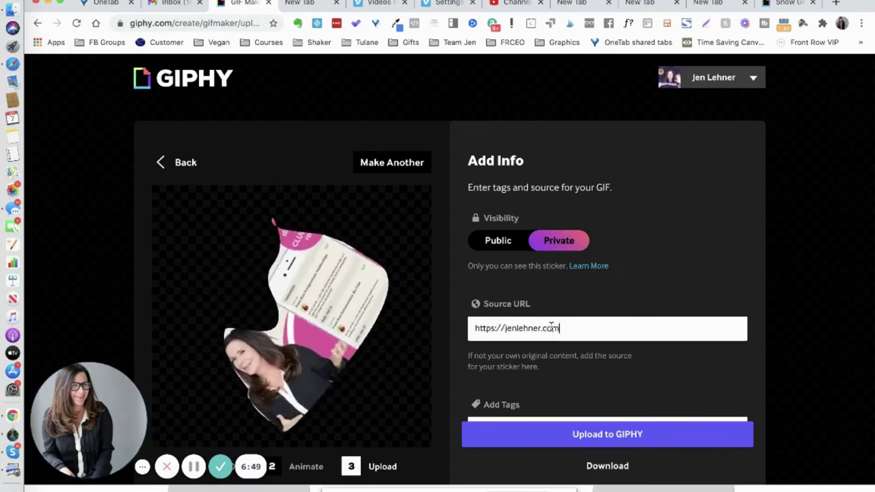
scroll(547, 332, "down", 3)
Step: Add the creator's name as a search tag and delete the misspelled name tag
left_click(541, 337)
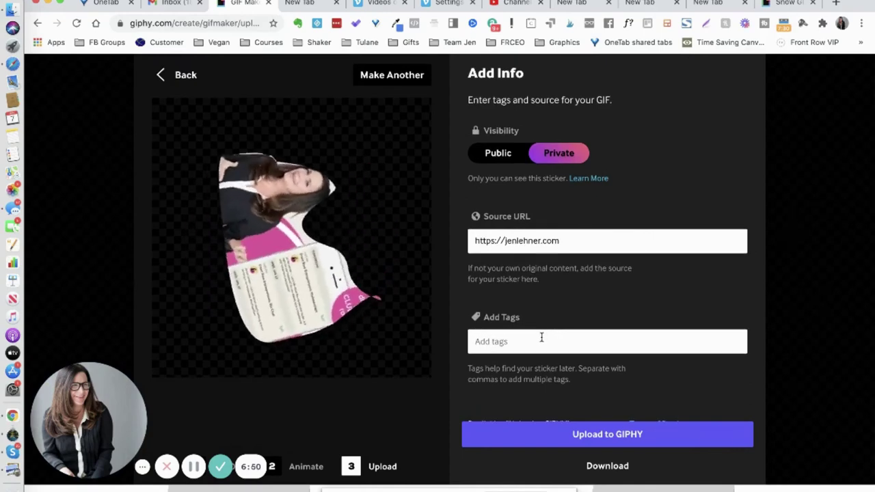
type("jen")
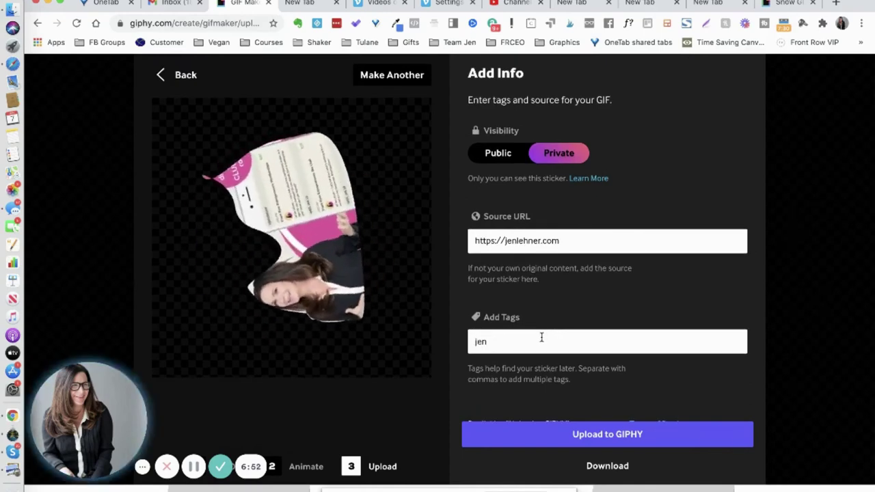
type(" lehner")
key("Return")
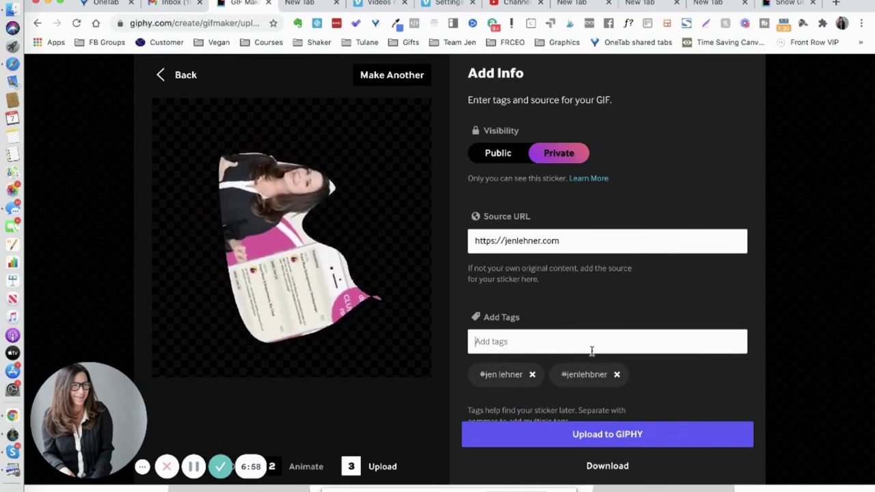
left_click(617, 374)
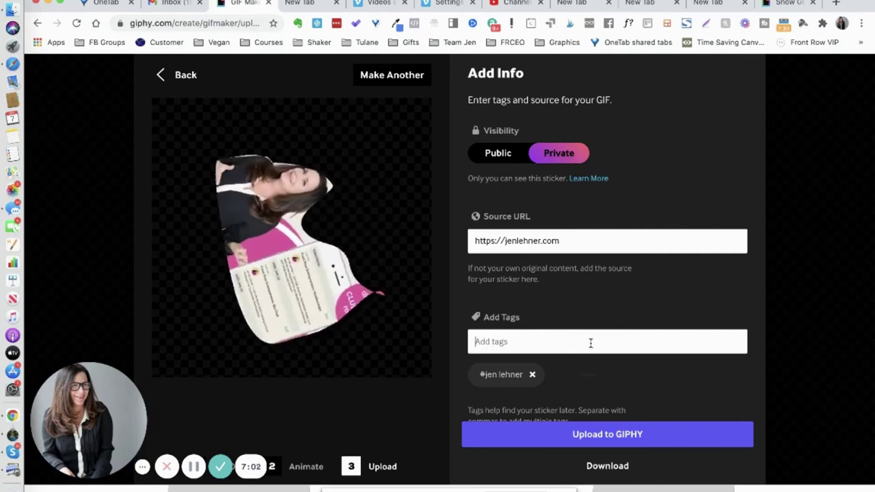
scroll(619, 366, "down", 3)
right_click(618, 369)
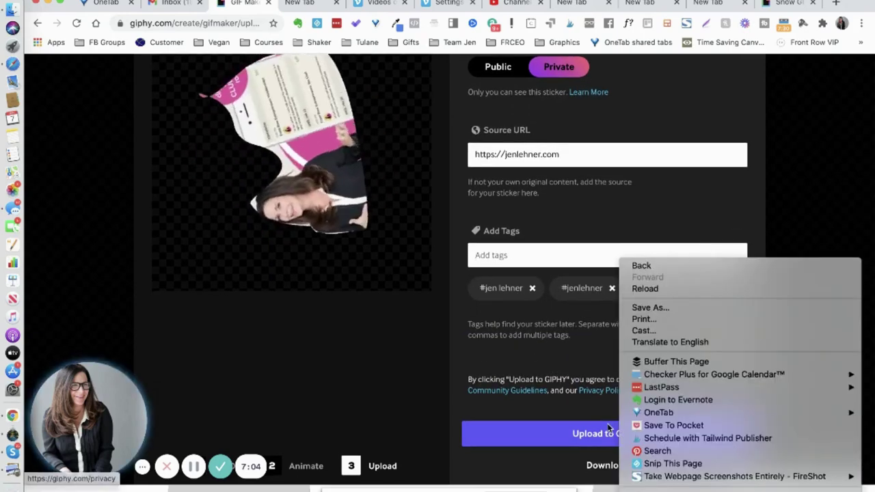
Step: Dismiss the stray menu, upload the private Spinny sticker, and open its GIPHY sticker page
left_click(589, 433)
left_click(587, 435)
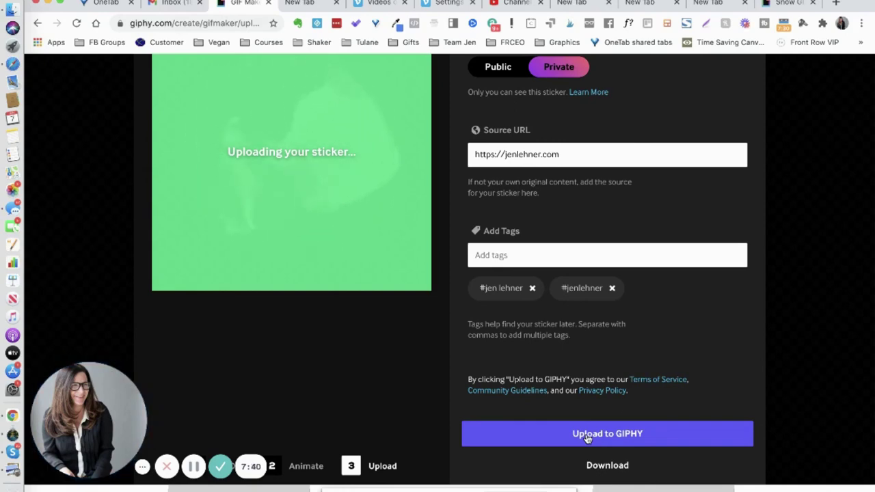
scroll(585, 435, "up", 1)
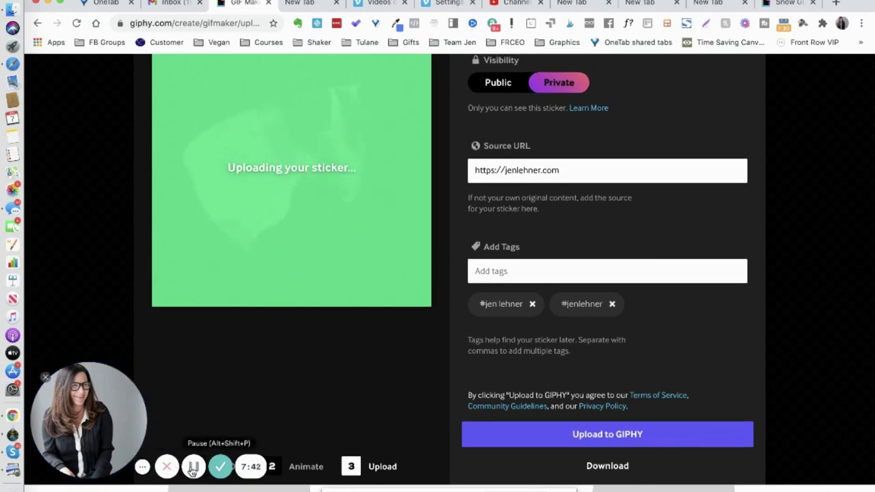
left_click(193, 466)
left_click(193, 466)
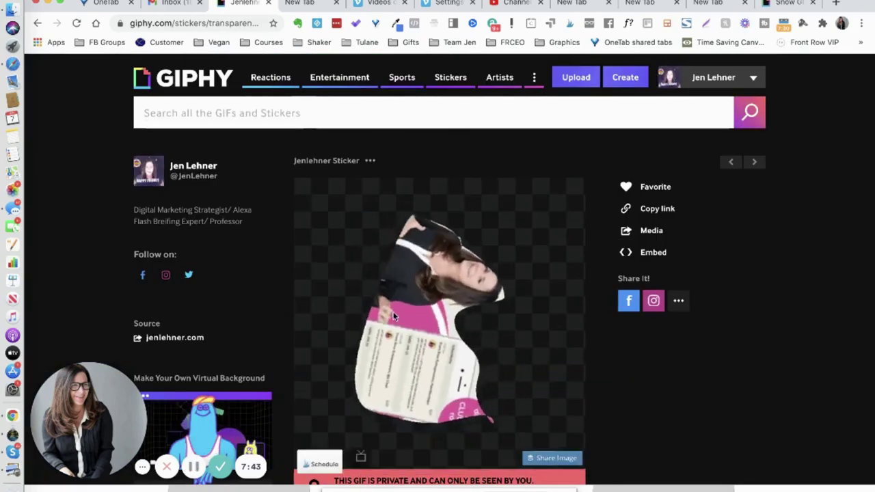
scroll(502, 316, "down", 2)
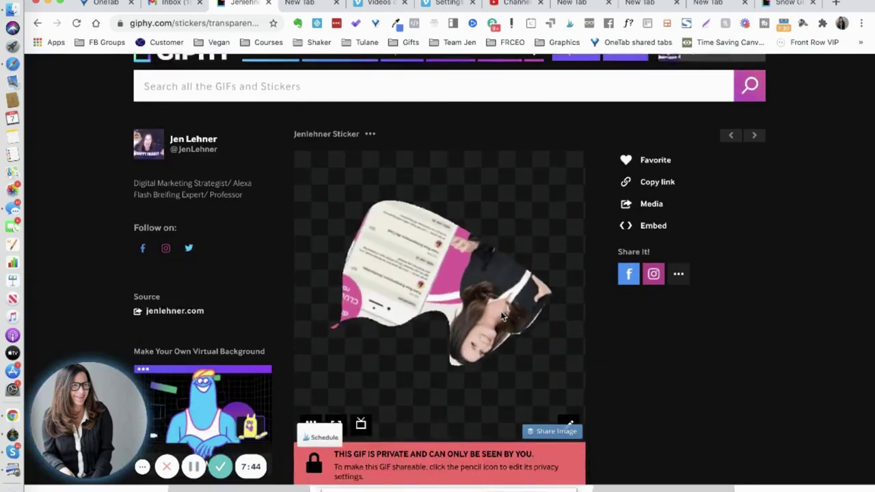
scroll(502, 316, "up", 2)
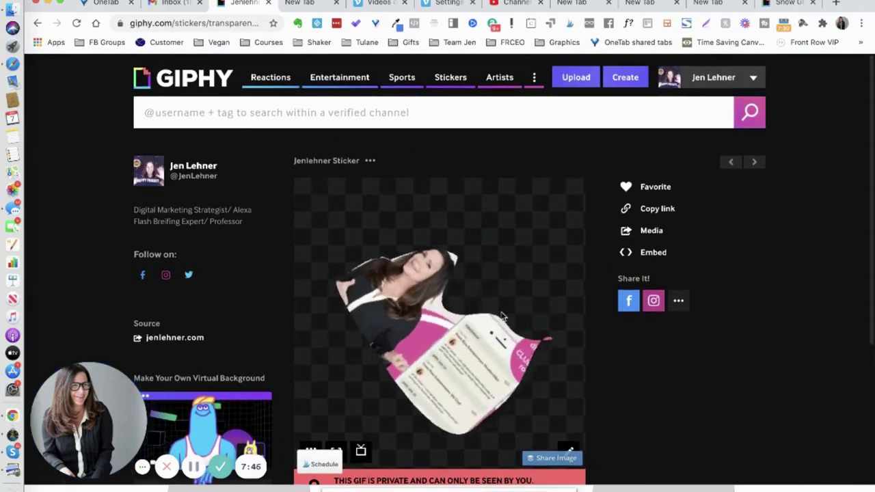